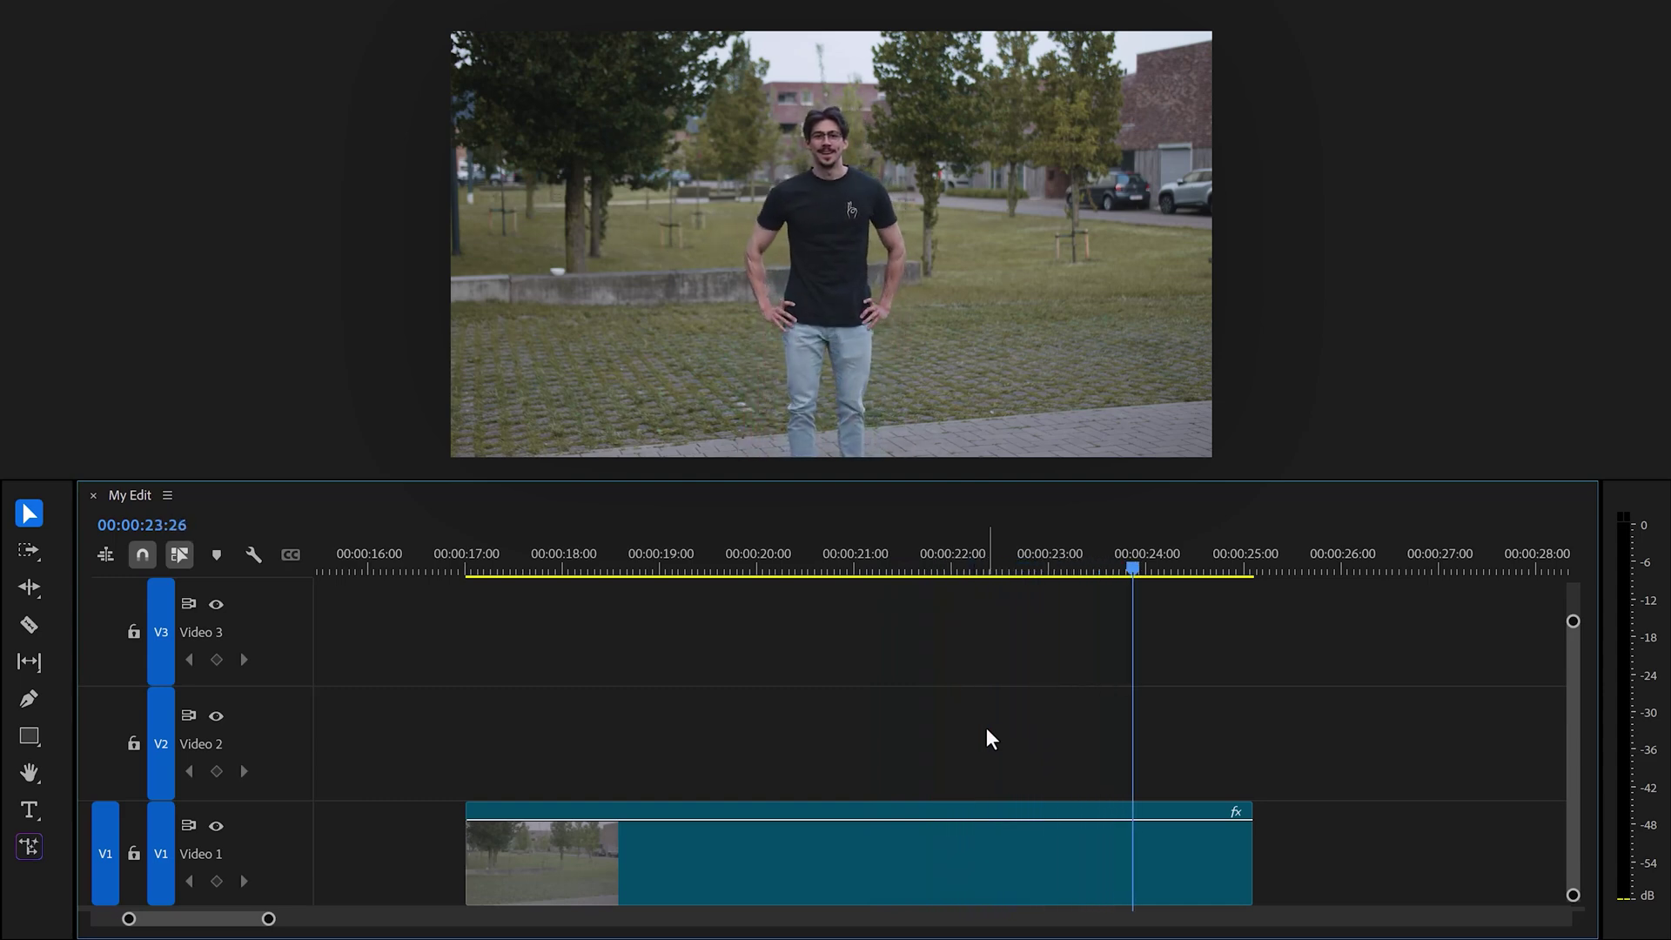
At the frame where the man crouches, add a CREATORBASICS title and enlarge it
mouse_move(1214, 575)
left_mouse_down()
mouse_move(922, 585)
mouse_move(948, 588)
left_mouse_up()
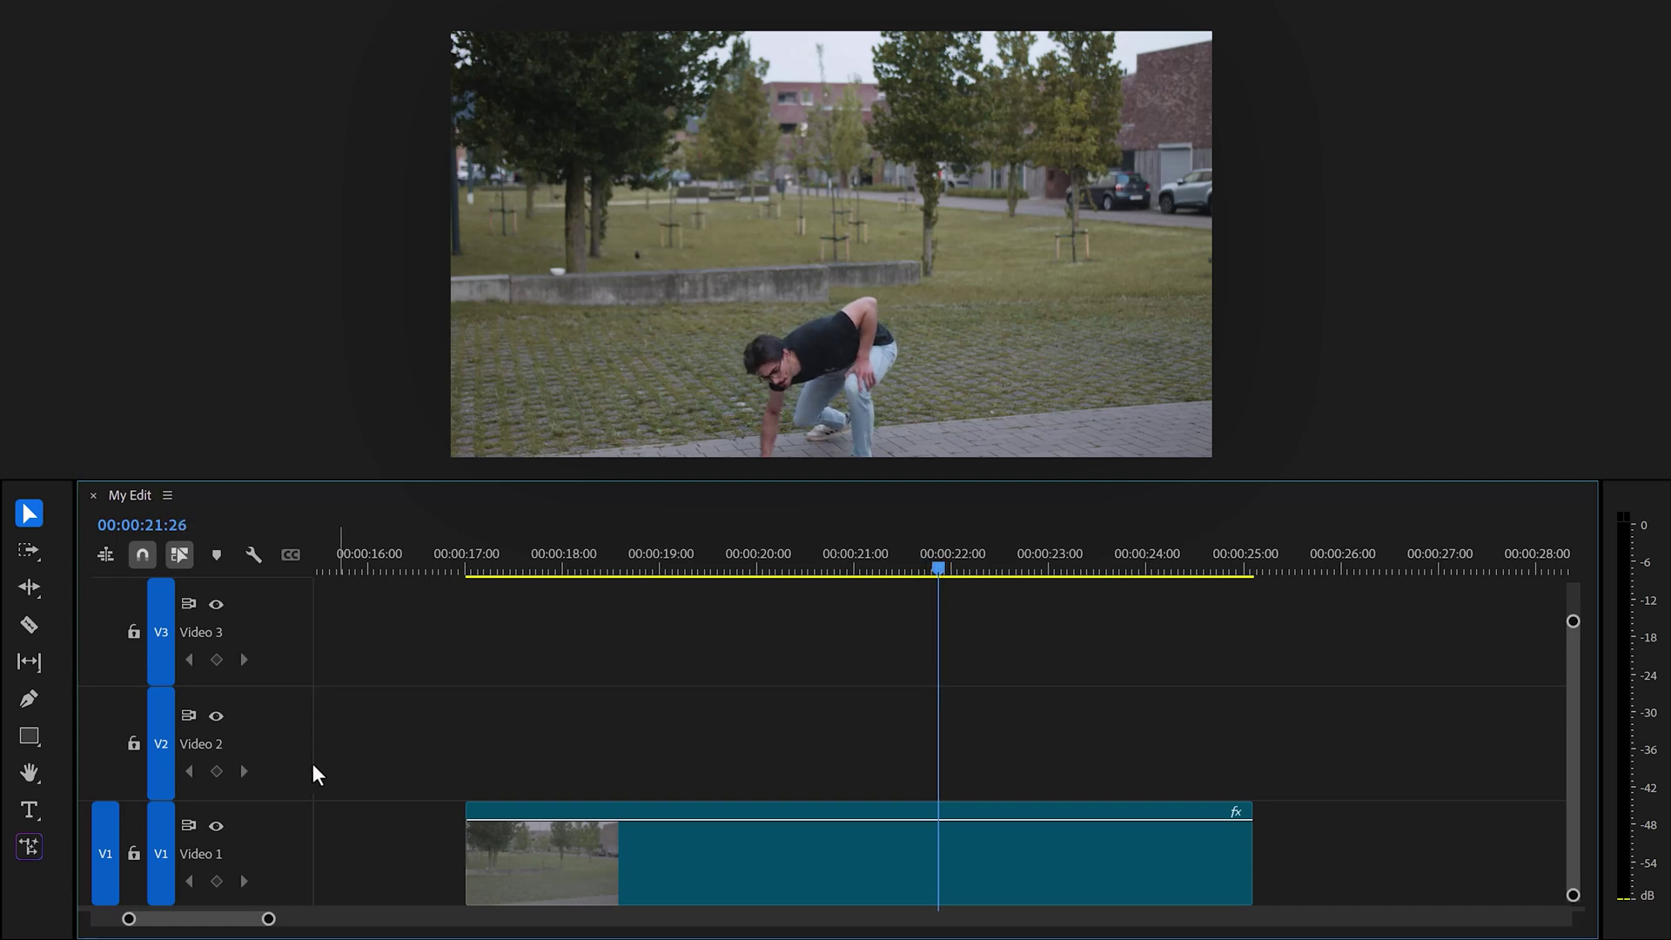
left_click(29, 811)
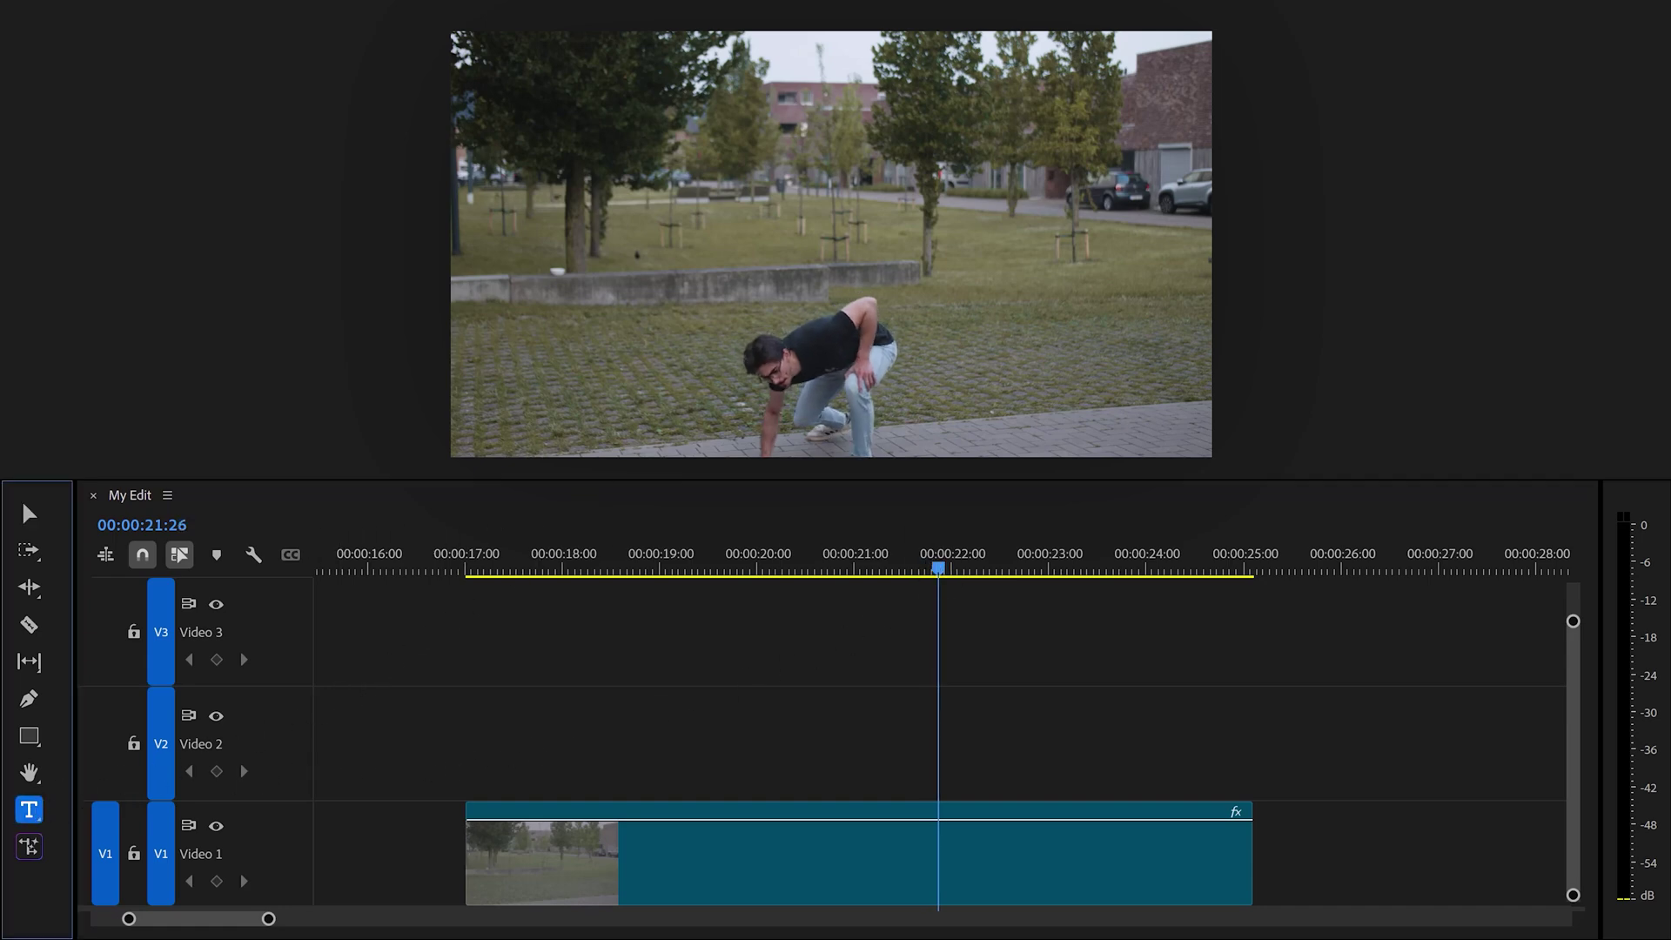
left_click(744, 301)
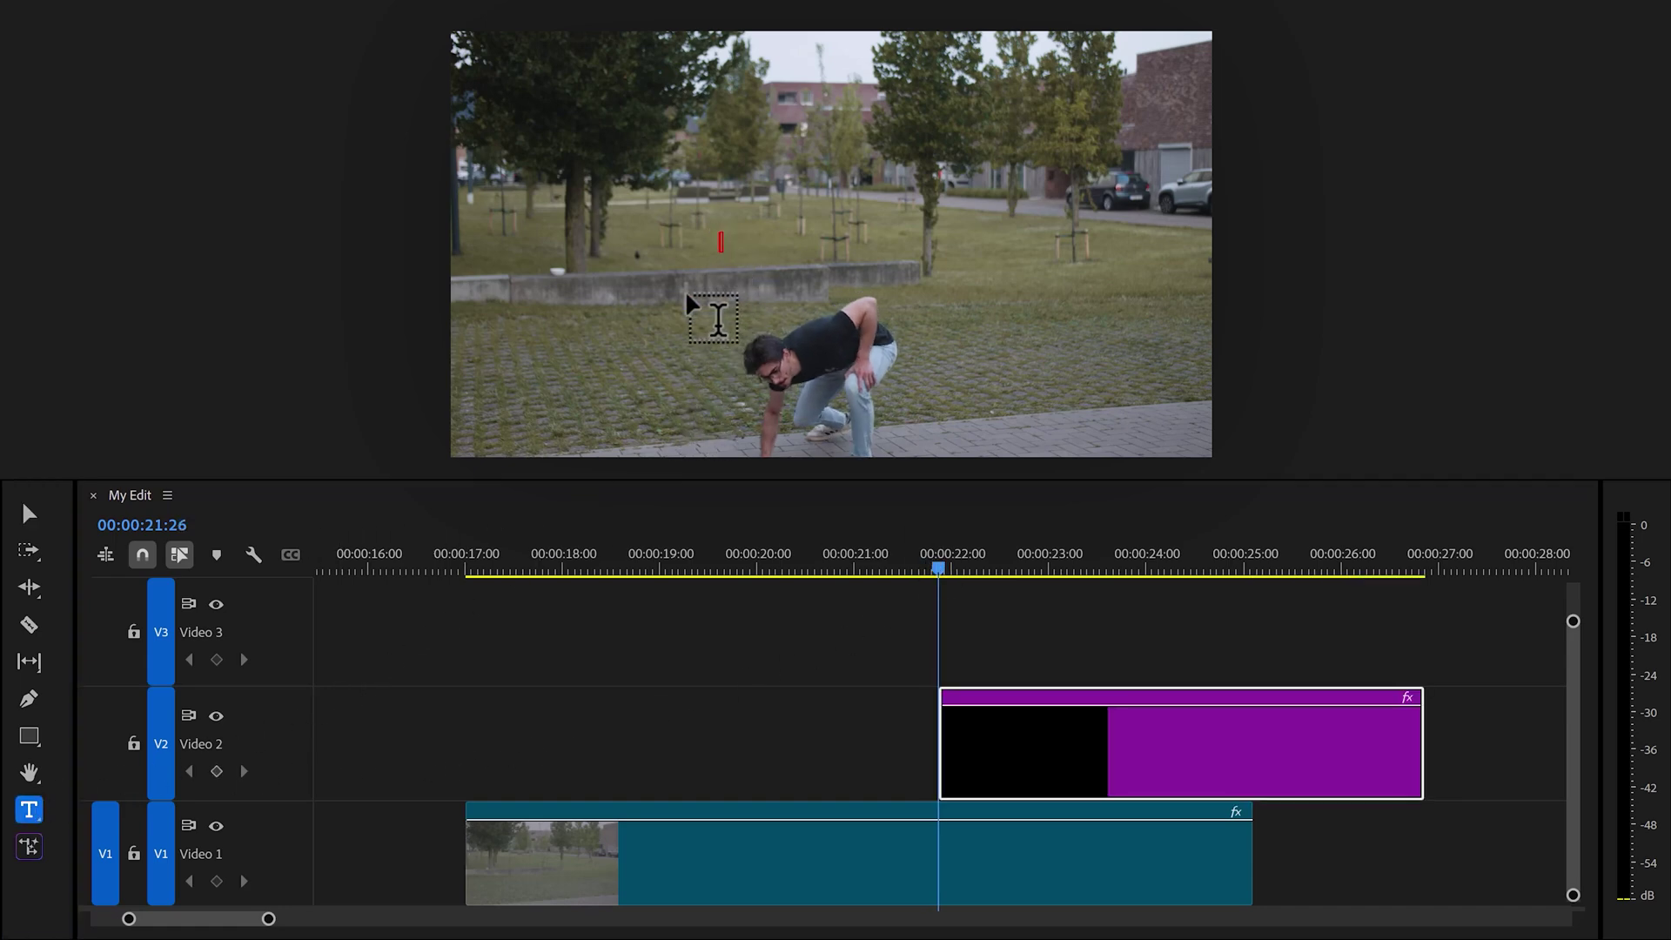
type("CREATORBASICS")
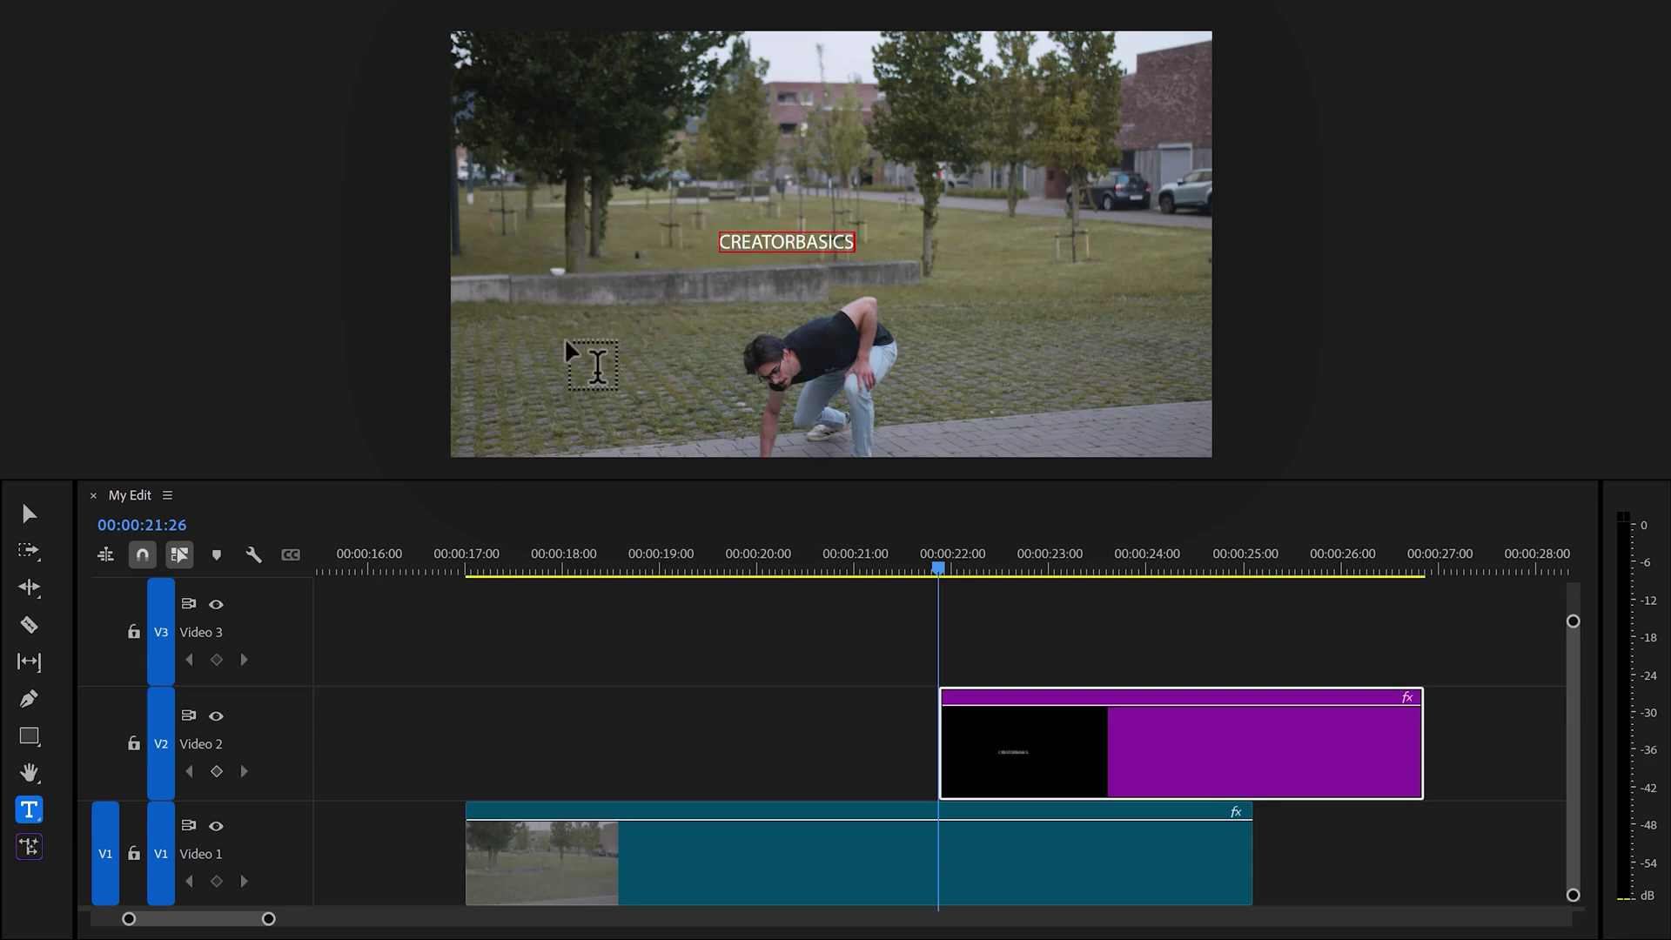
type("v")
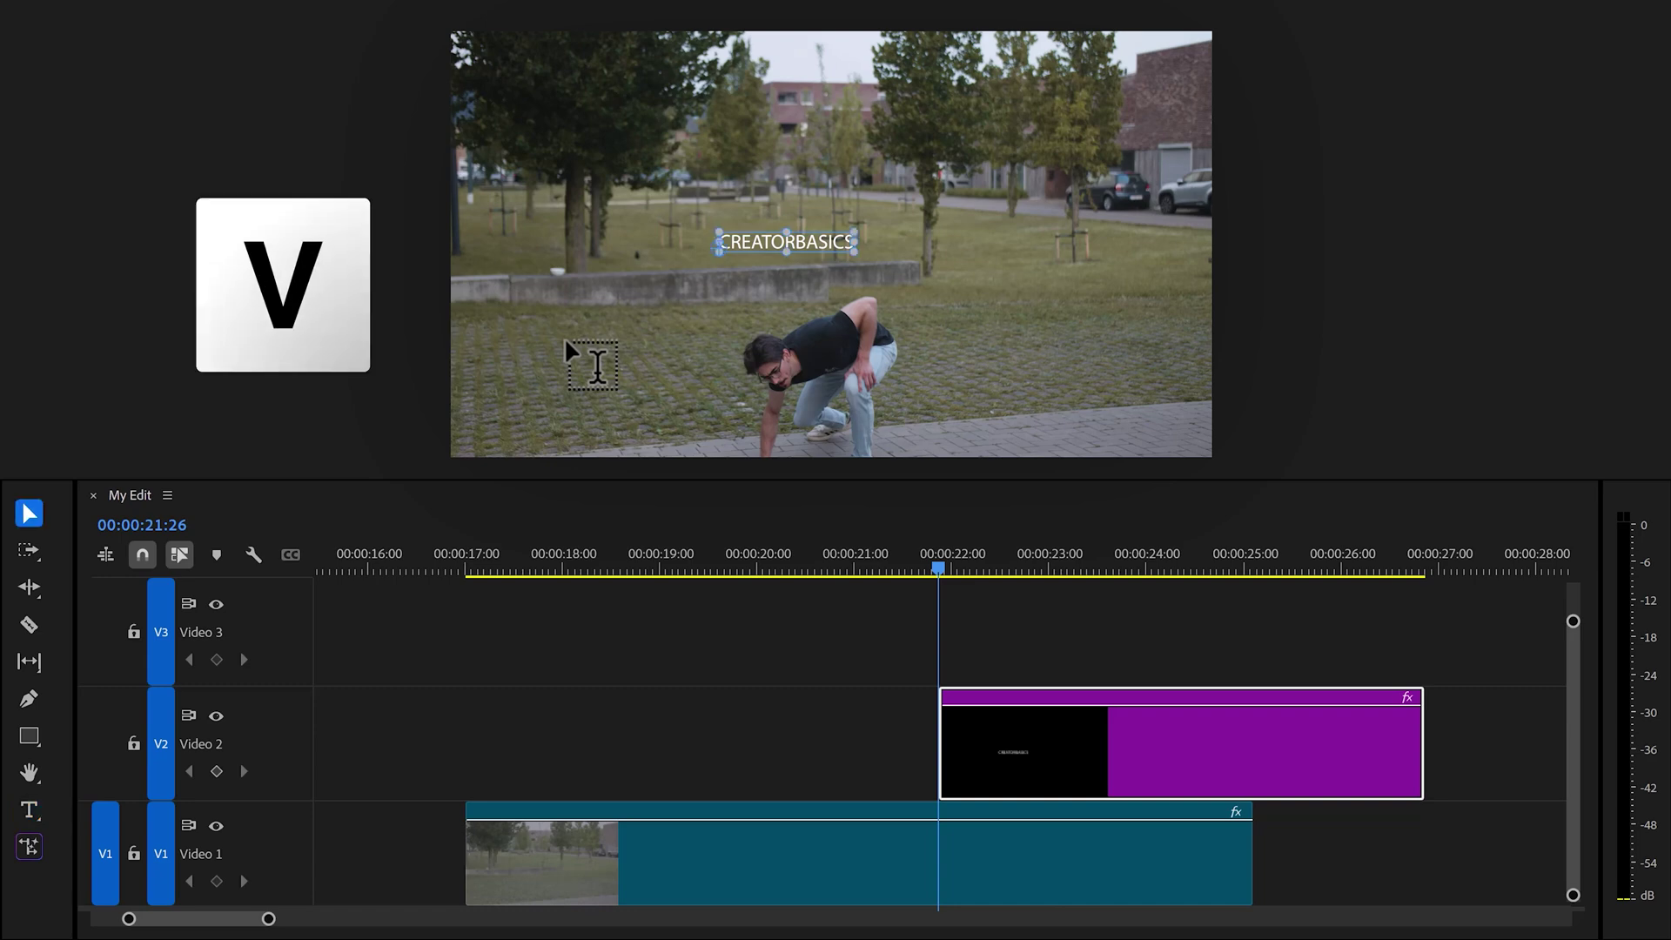
left_click_drag(856, 254, 902, 288)
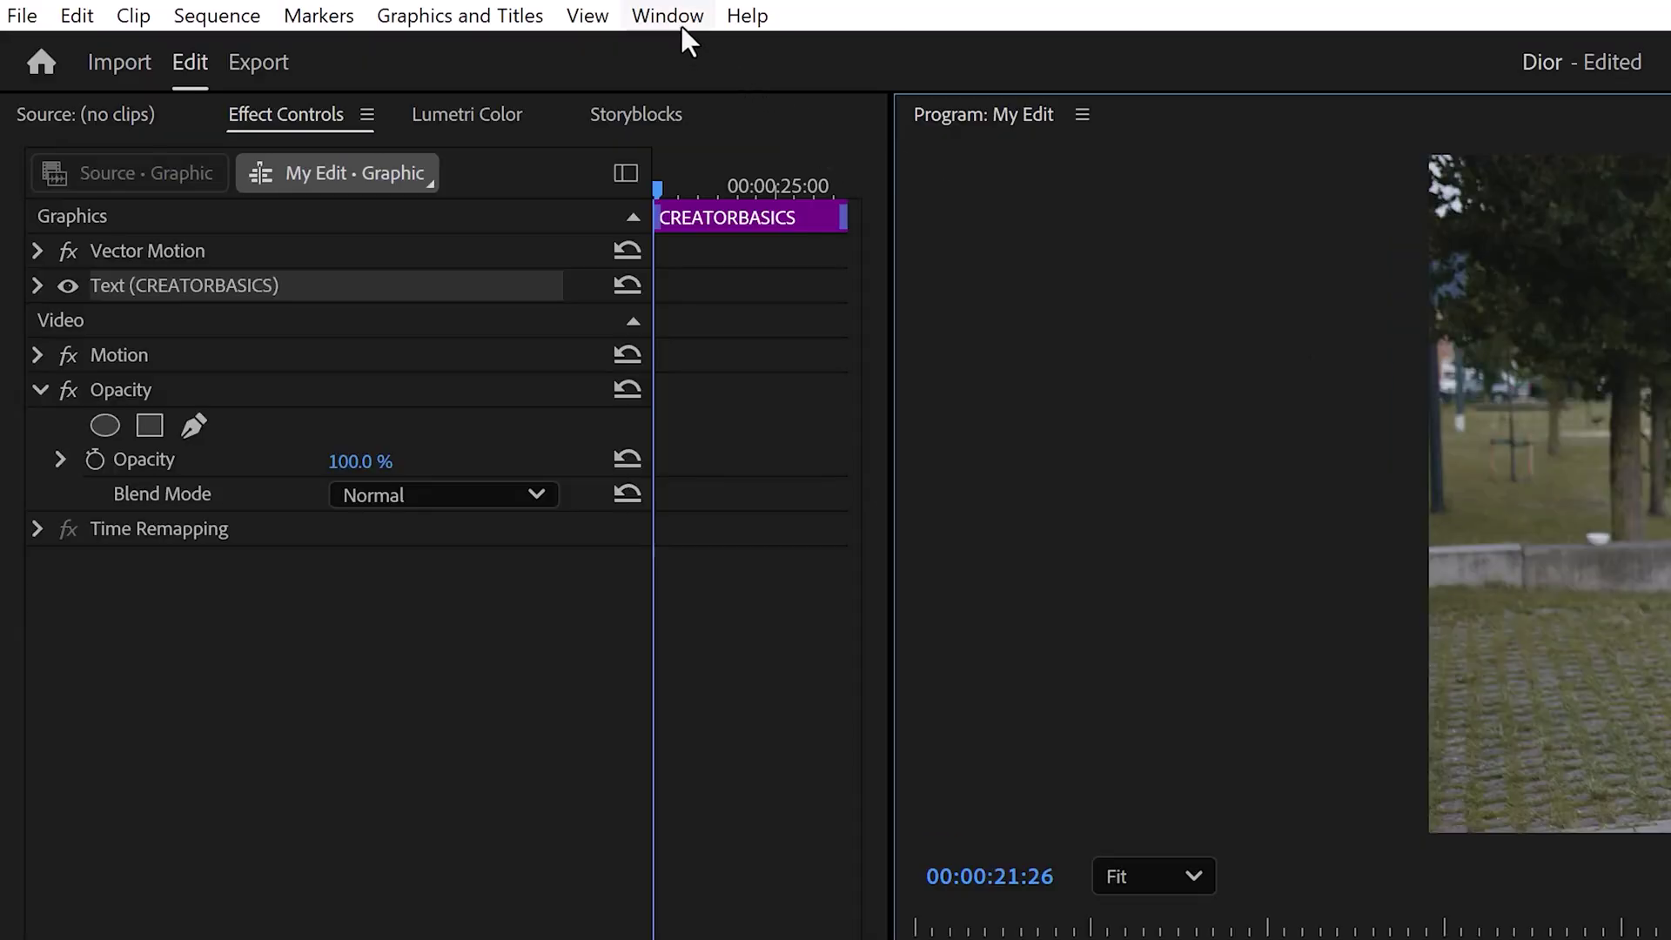
Set the CREATORBASICS title's font to Gotham Thin in the Properties panel
left_click(677, 19)
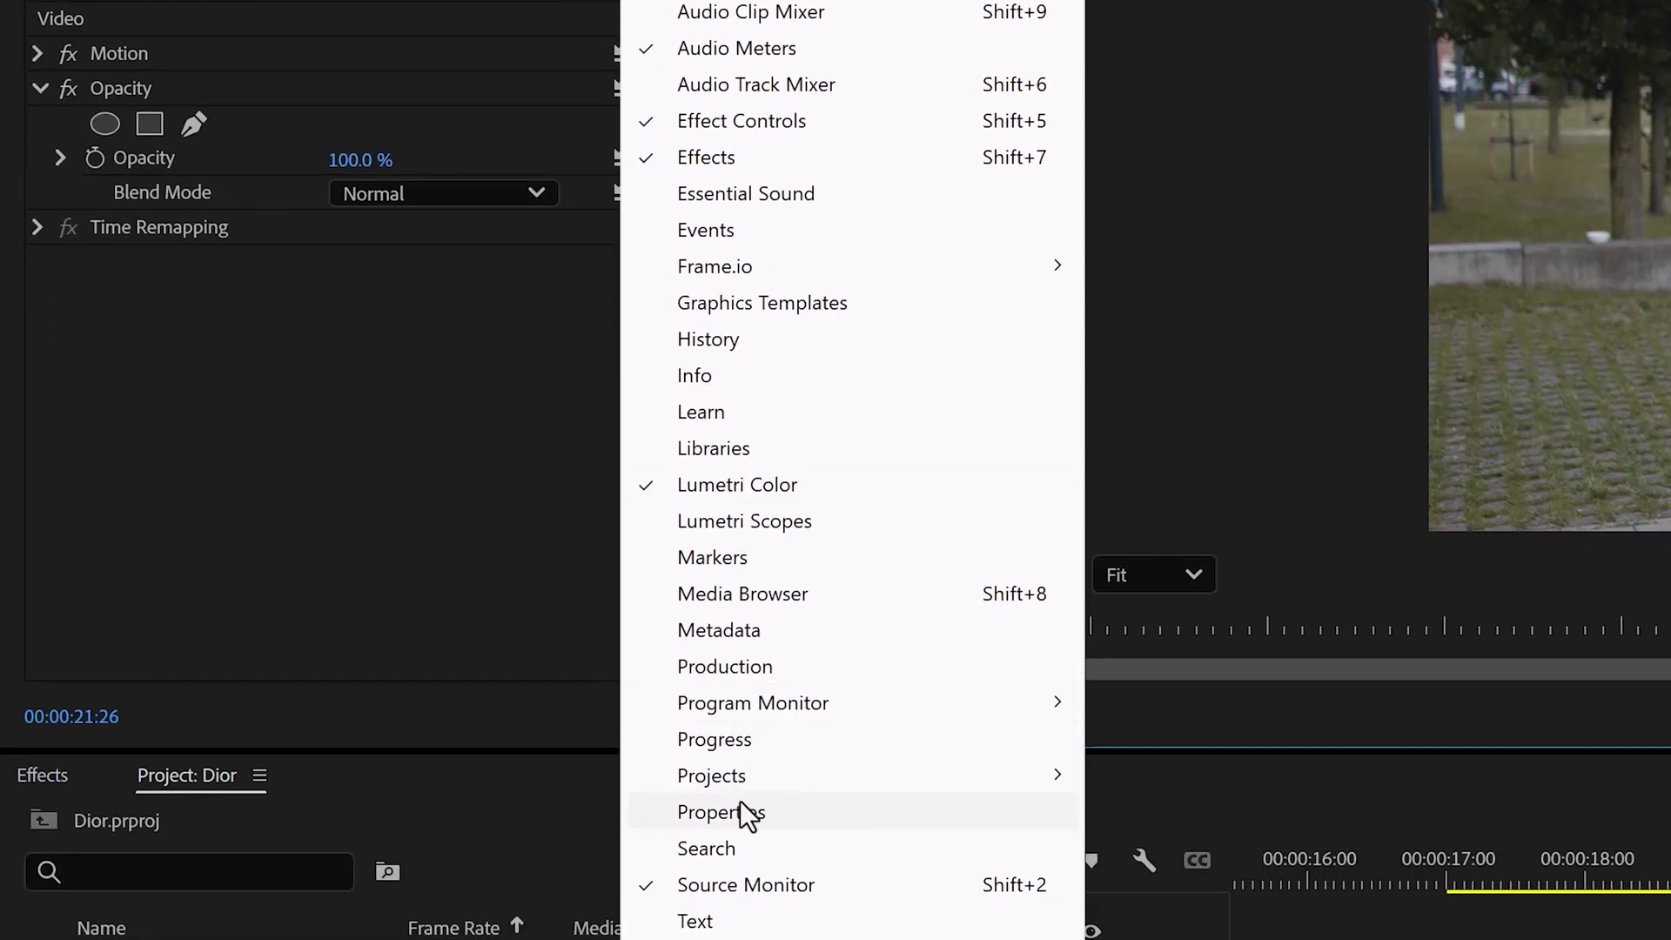
left_click(738, 810)
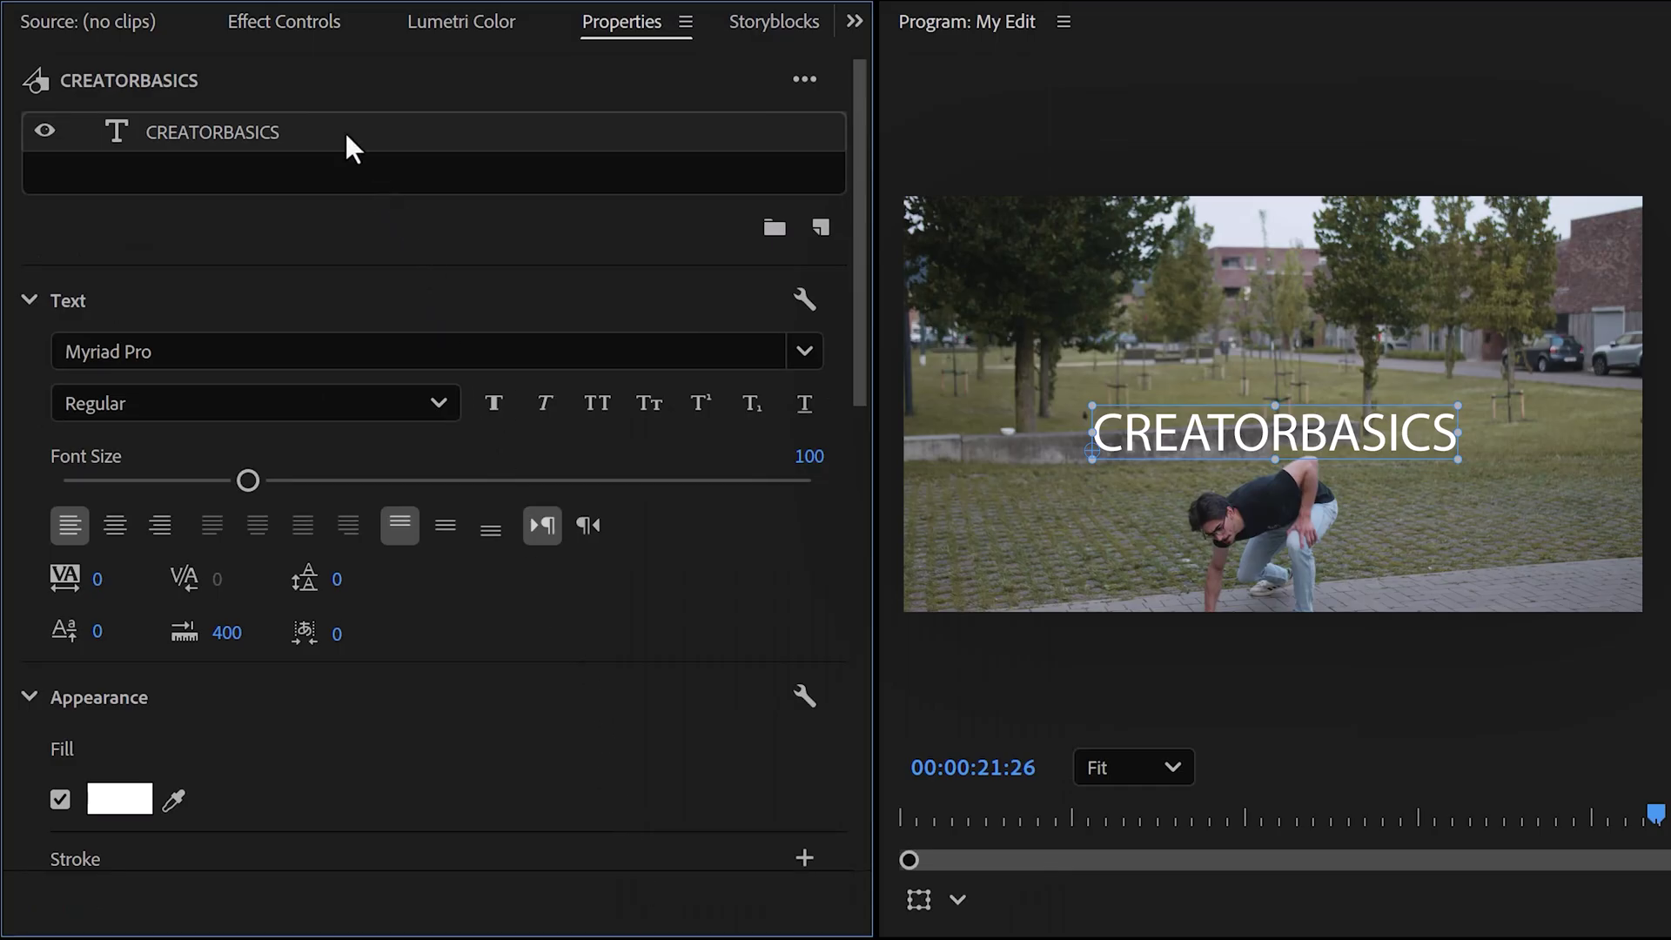
left_click(171, 352)
type("gotham")
left_click(299, 738)
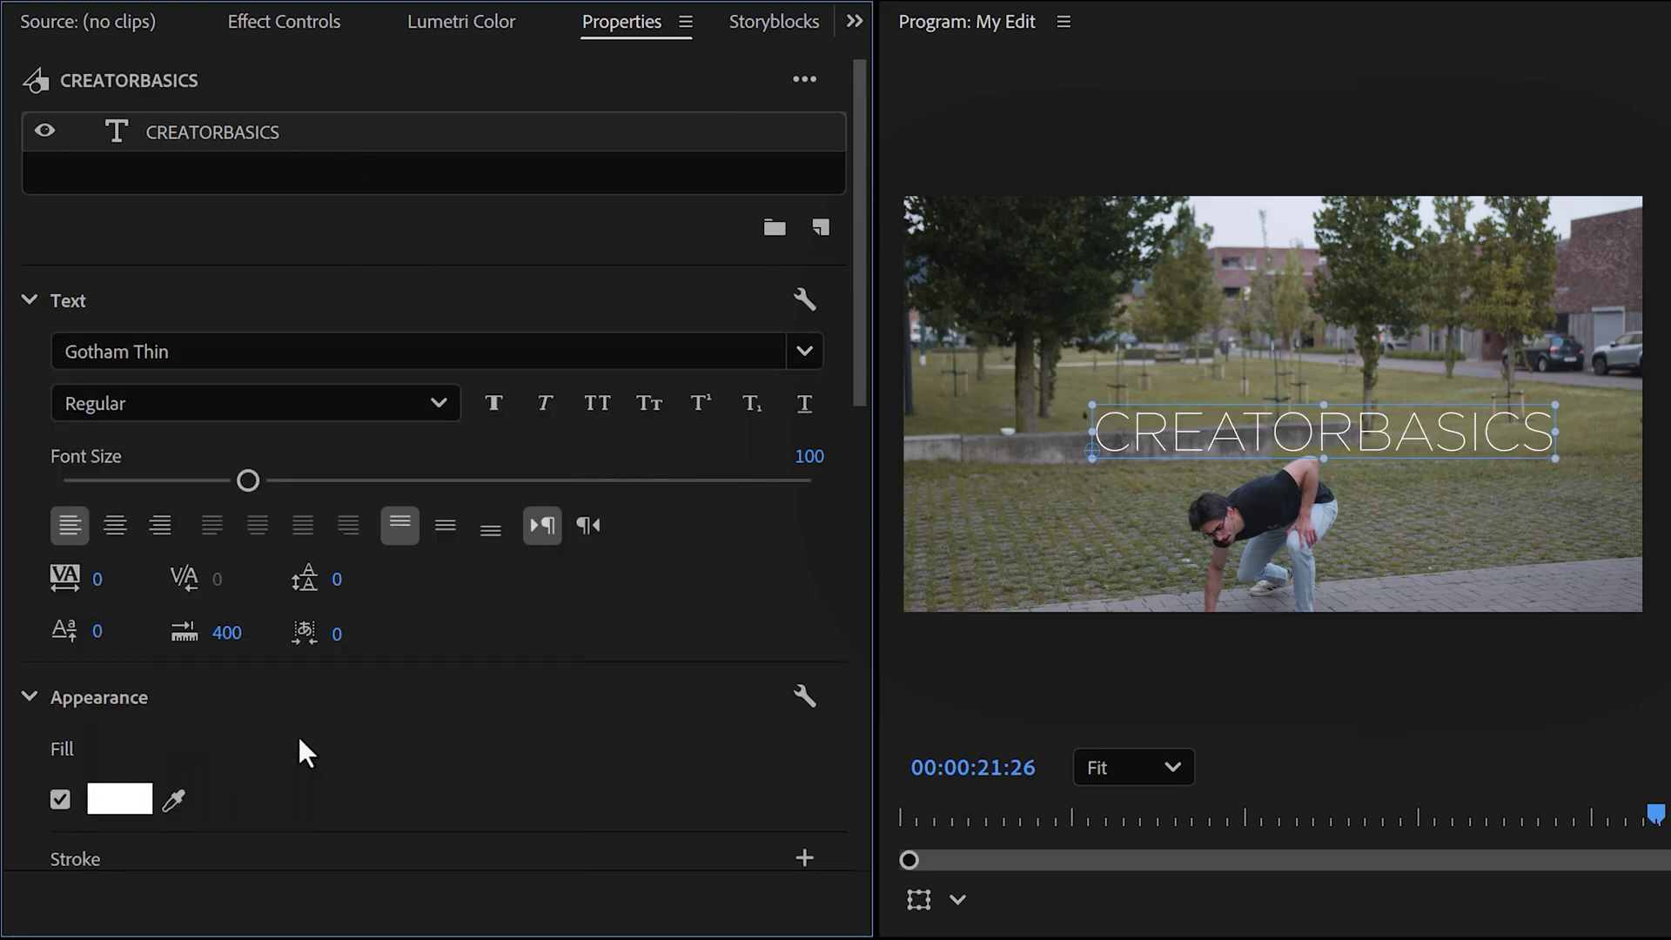
left_click_drag(858, 366, 858, 515)
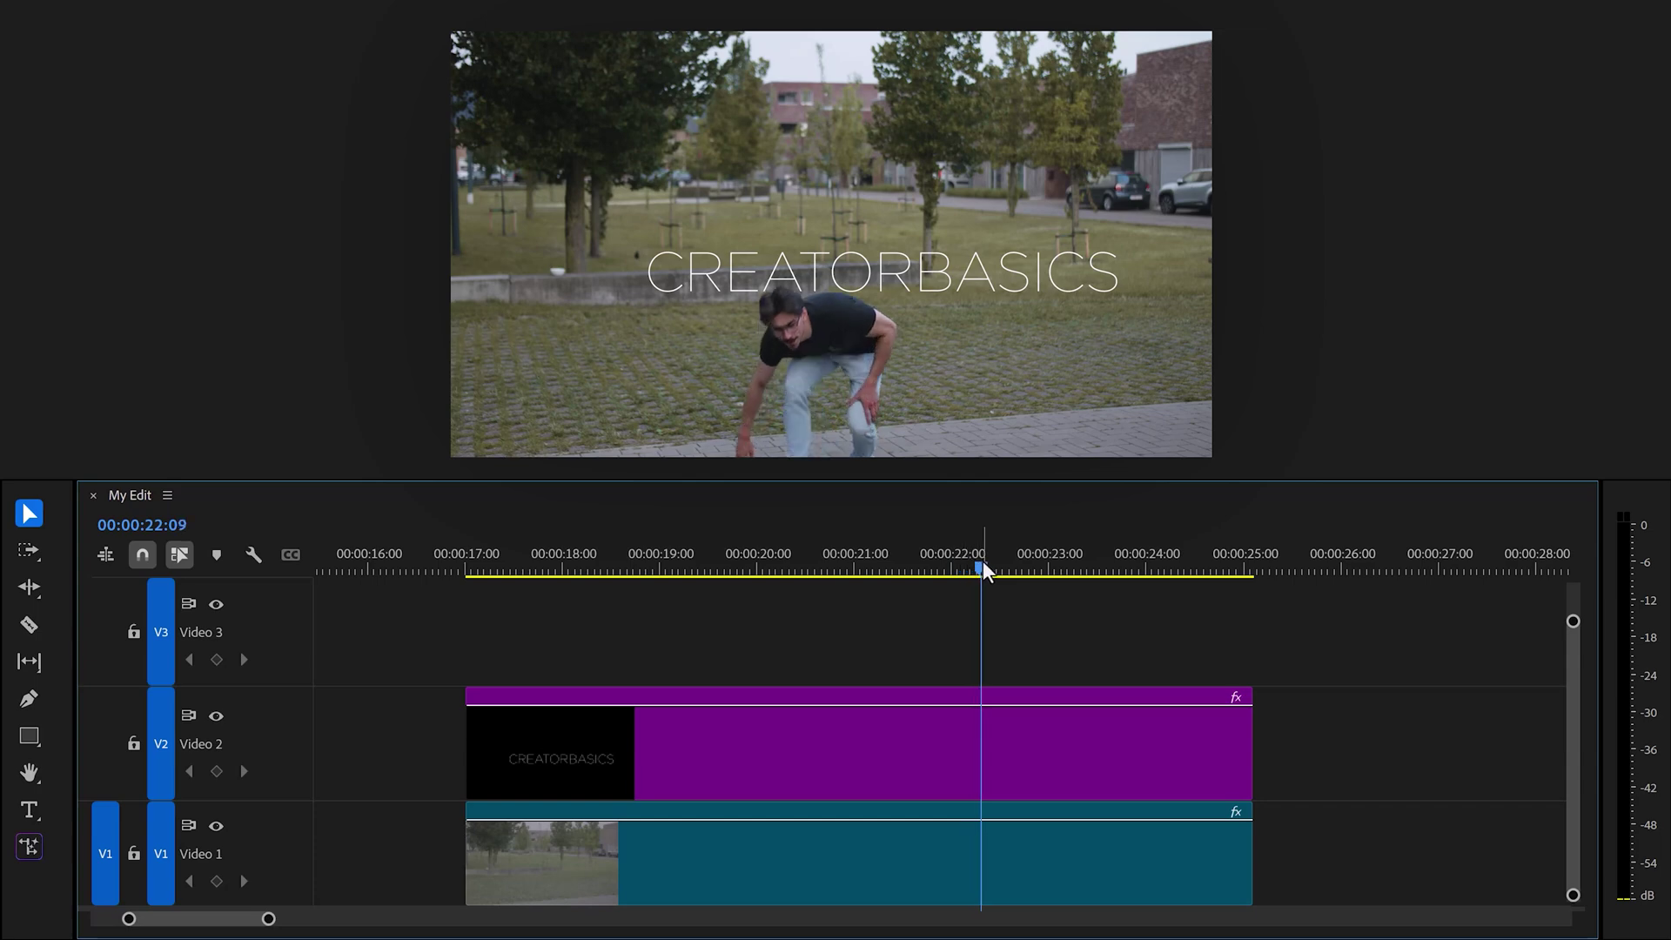
Alt-drag a copy of the footage onto Video 3, trim its start, and select it
key("alt")
left_click_drag(764, 857, 784, 663)
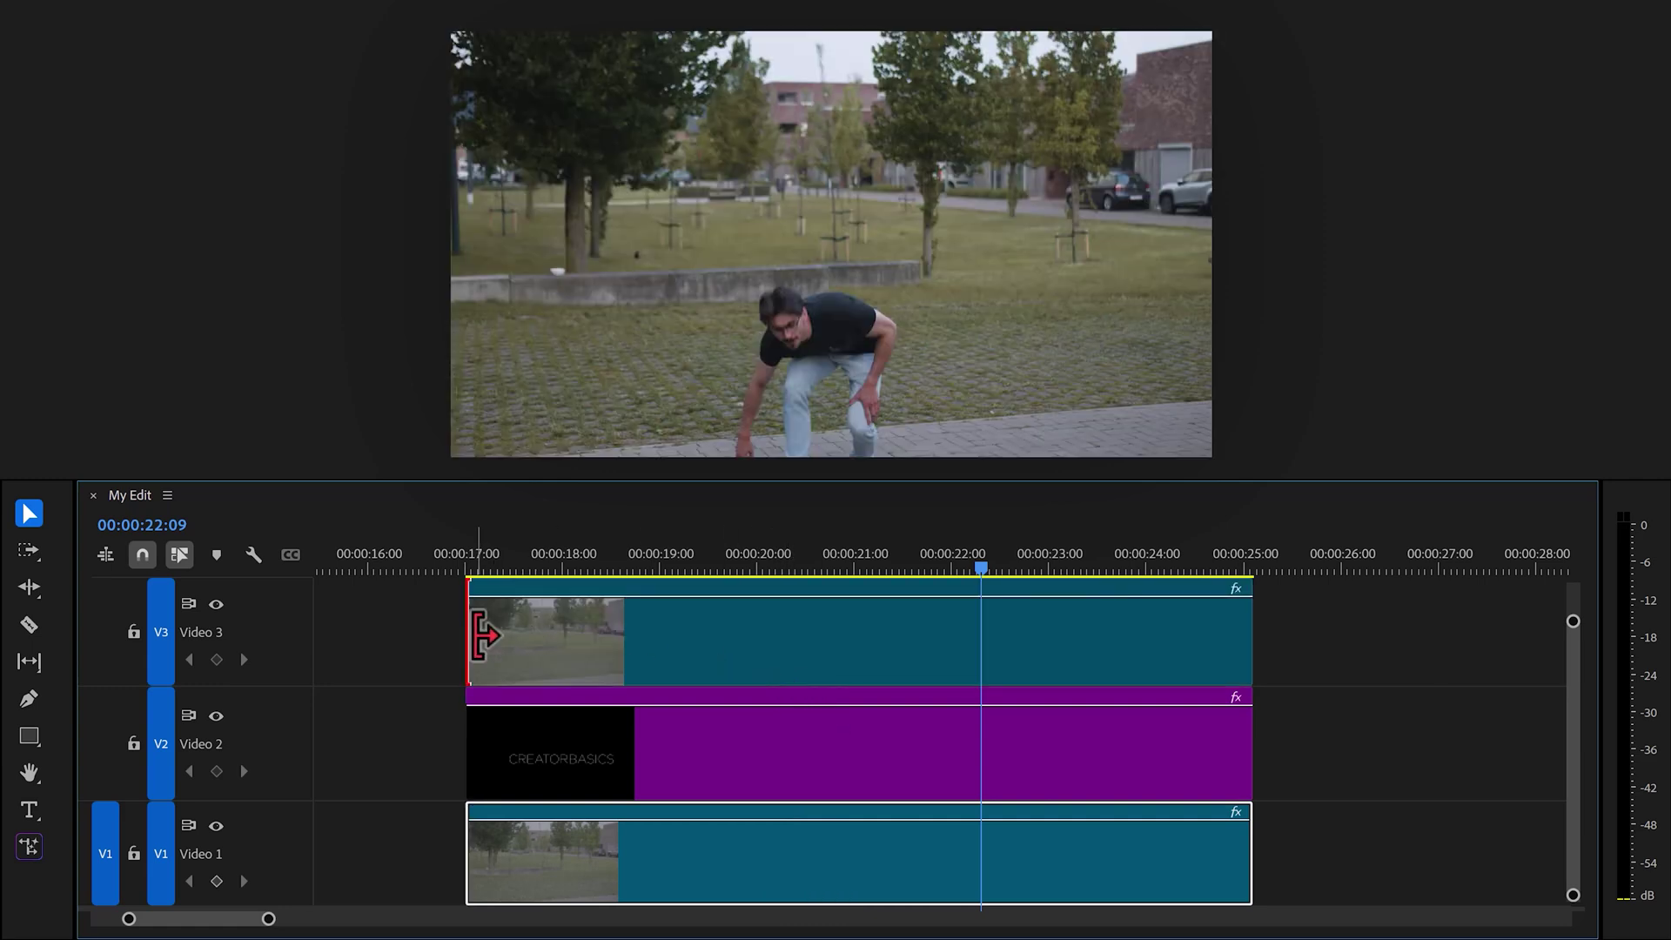
left_click_drag(476, 637, 995, 624)
left_click(1043, 637)
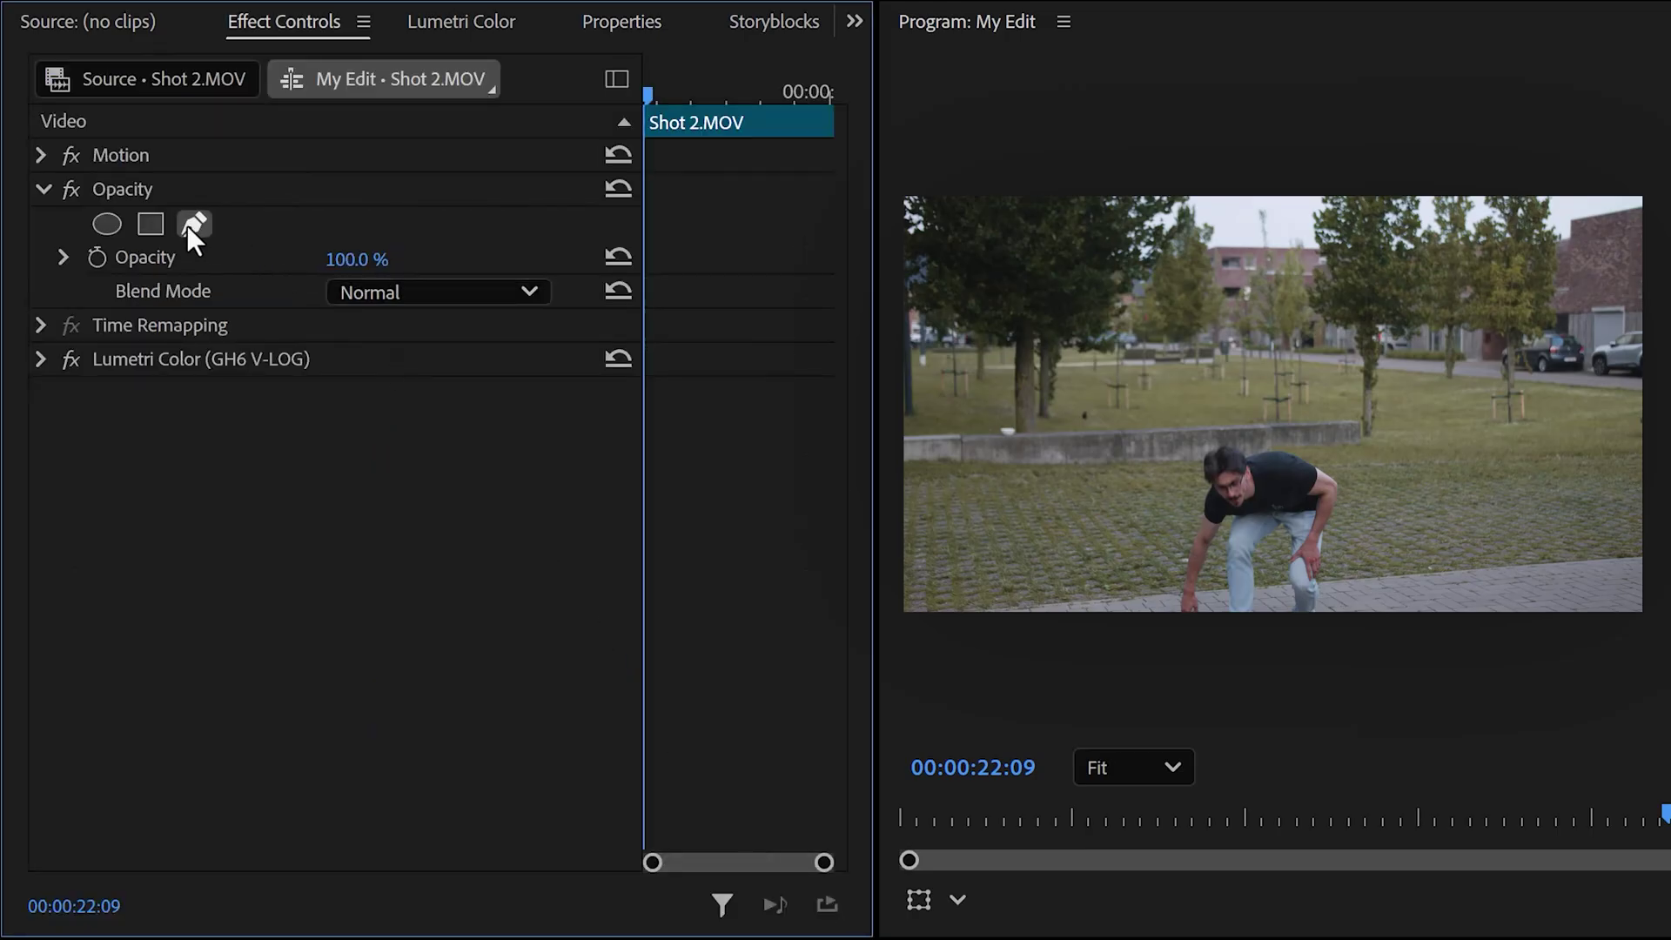
Draw a freeform opacity mask around the man and enable Mask Path keyframing
left_click(194, 225)
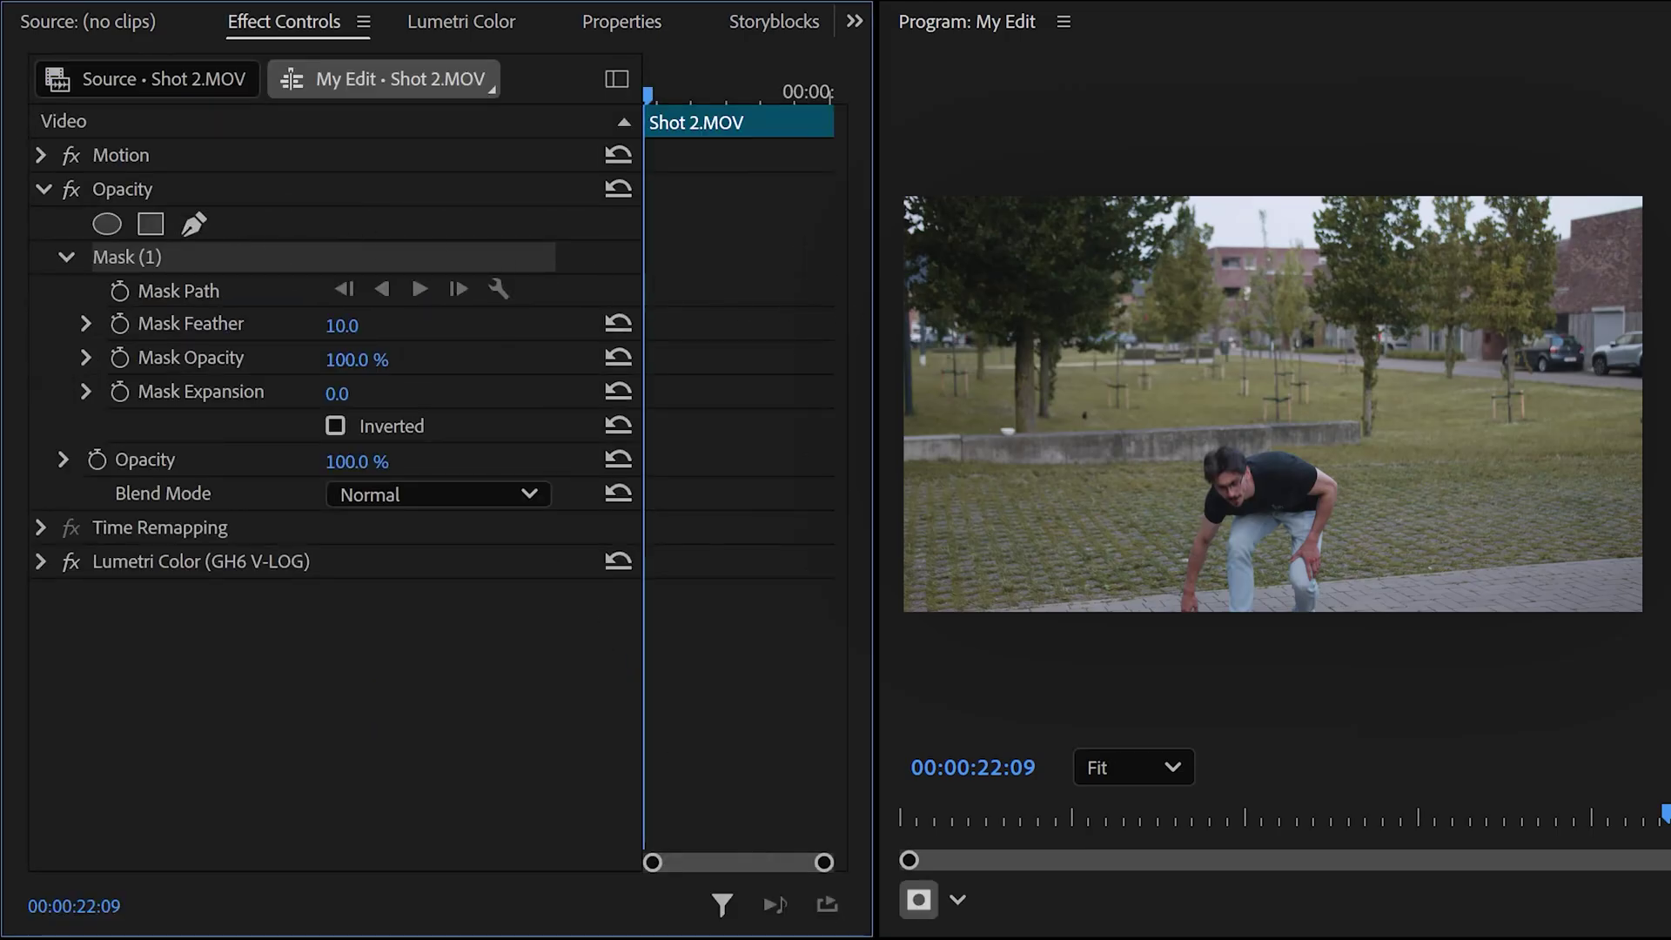
left_click(1215, 459)
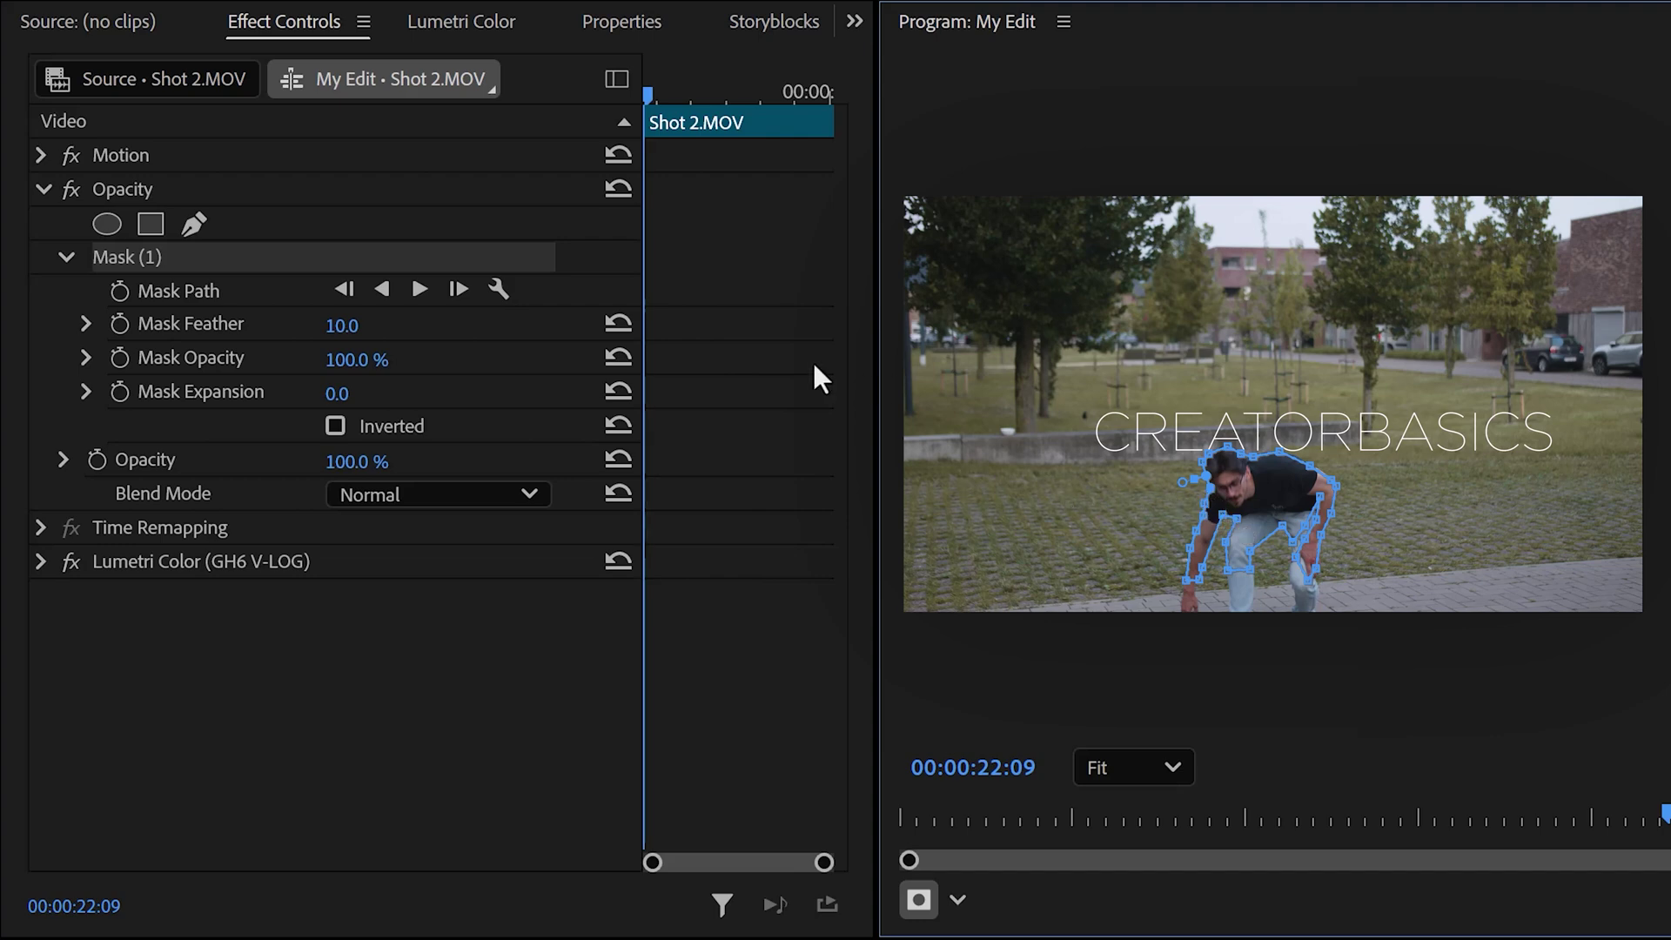
left_click(121, 290)
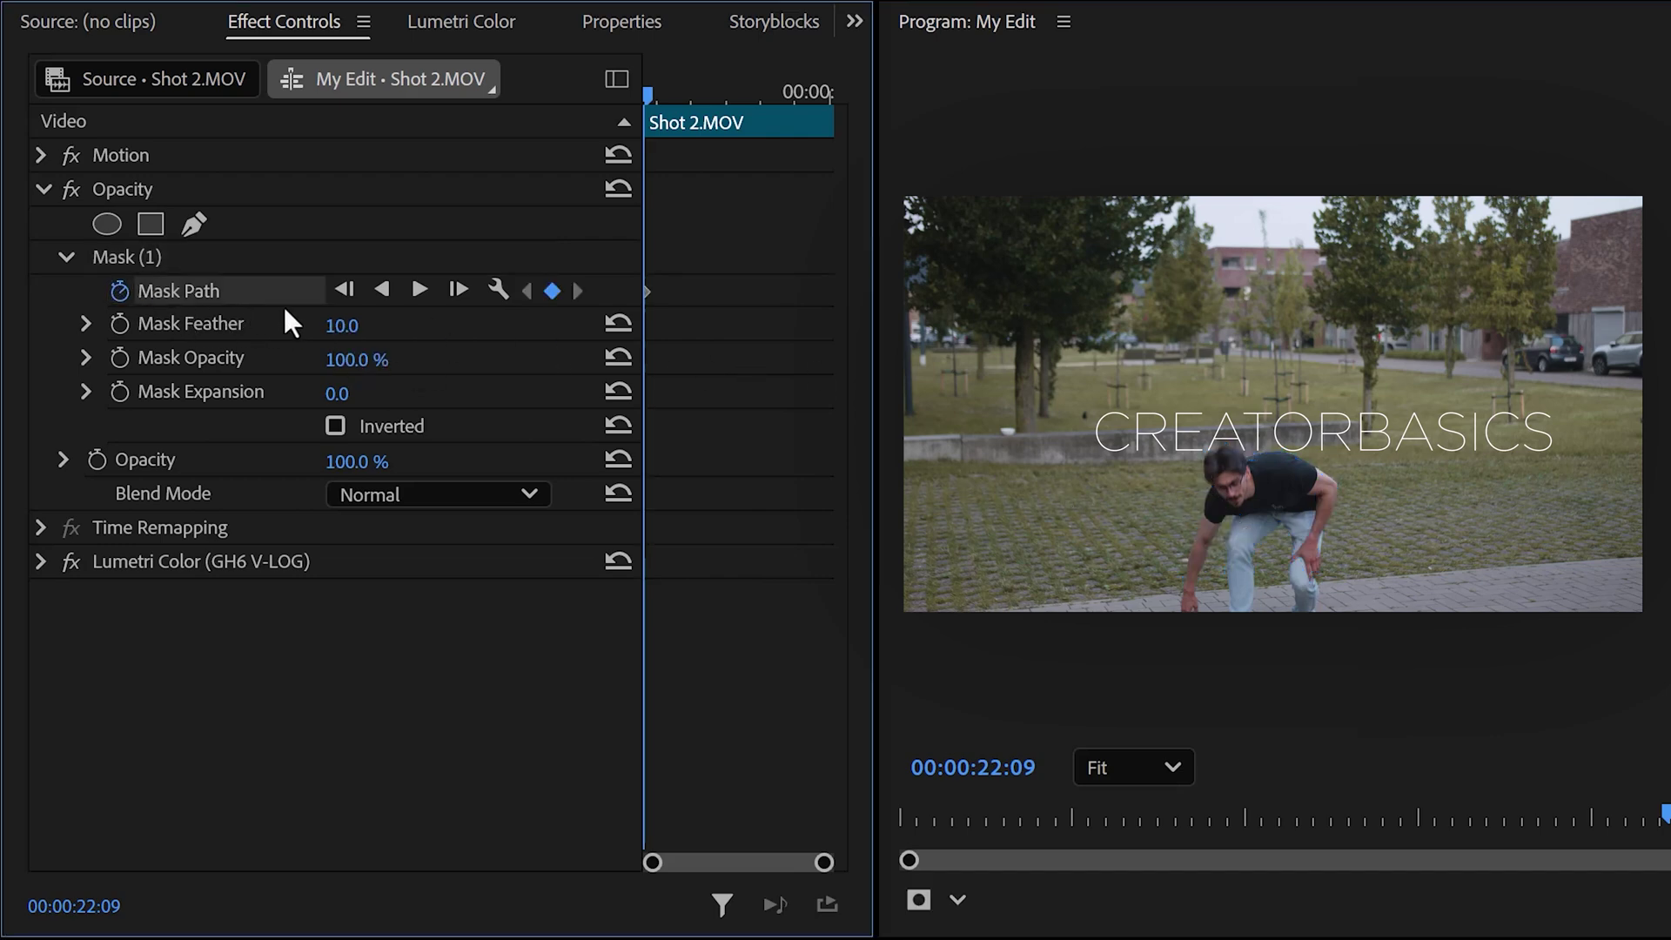
left_click(164, 257)
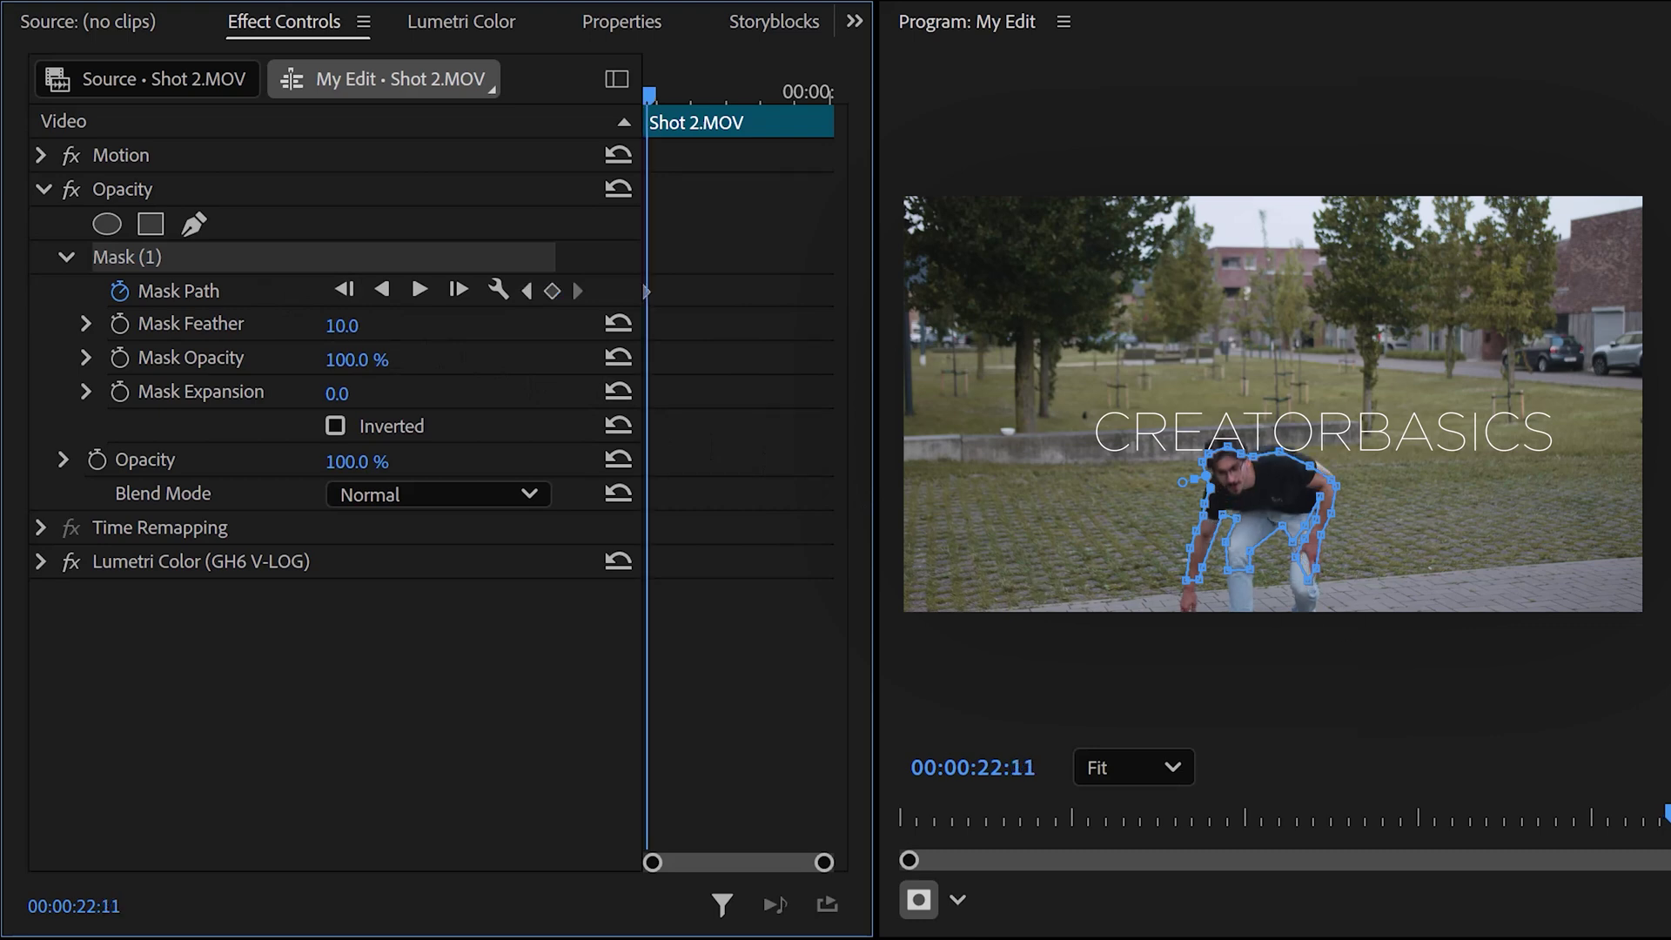
Reshape the mask frame by frame to follow the man's changing pose
key("Right")
mouse_move(1248, 497)
left_mouse_down()
mouse_move(1247, 457)
mouse_move(1313, 533)
left_mouse_up()
key("Right")
key("Right")
key("Right")
key("Right")
key("Right")
left_click_drag(1211, 418, 1215, 455)
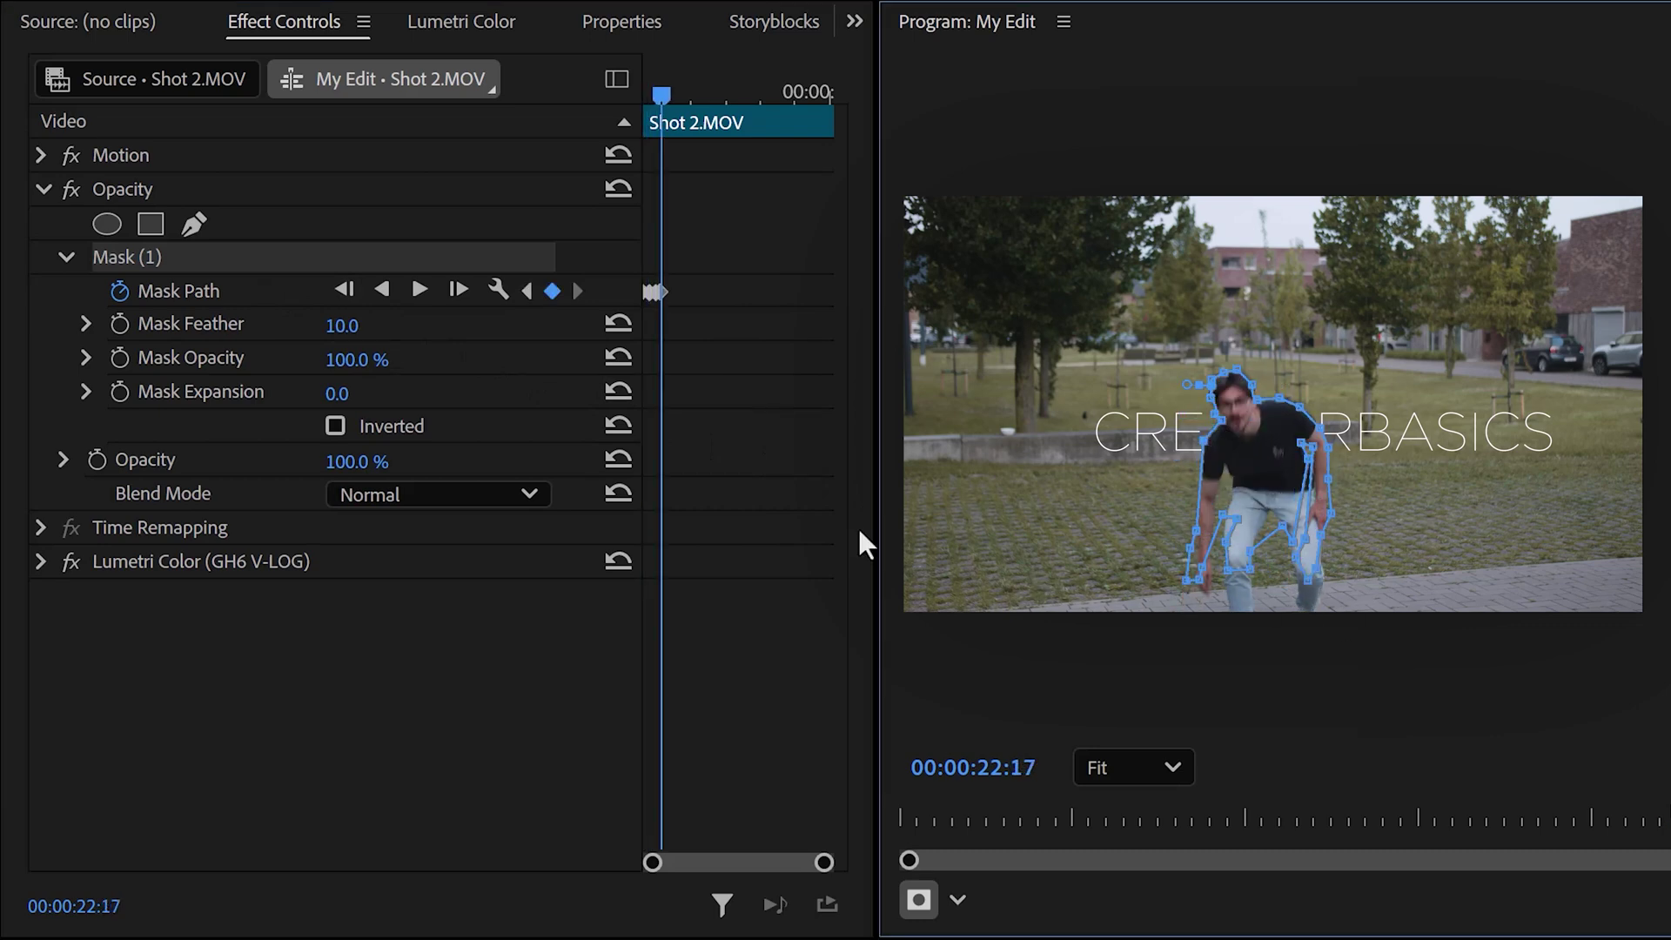
left_click(764, 572)
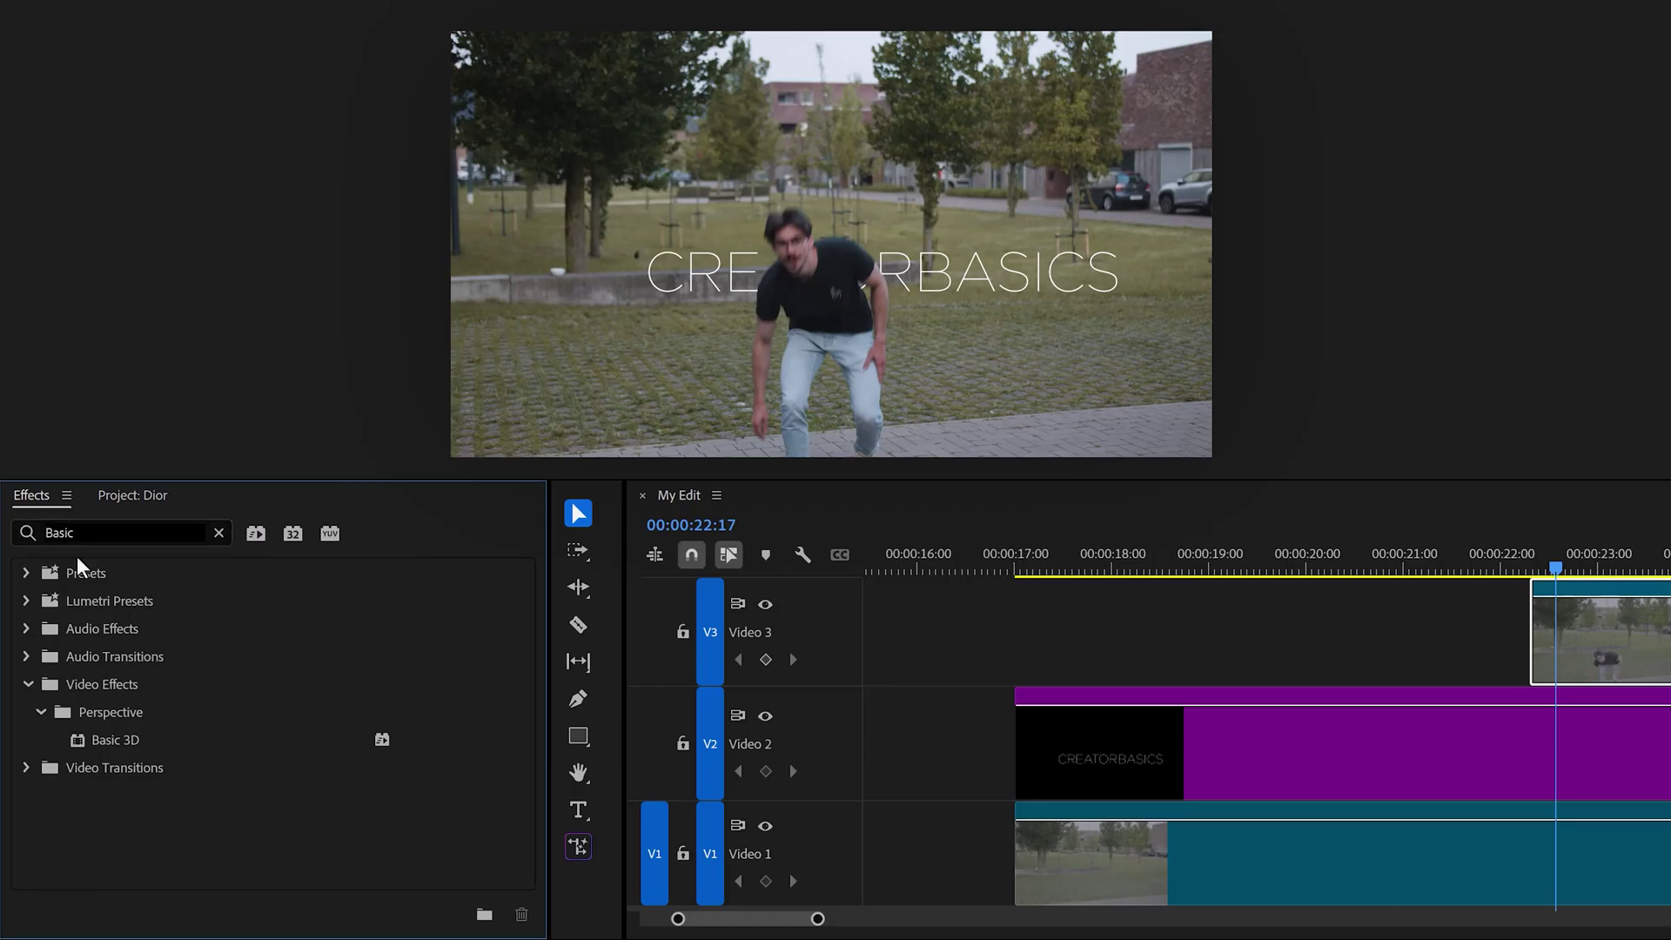
Apply Basic 3D with -15° swivel to the title and keyframe its Position along the clip
left_click_drag(115, 740, 669, 760)
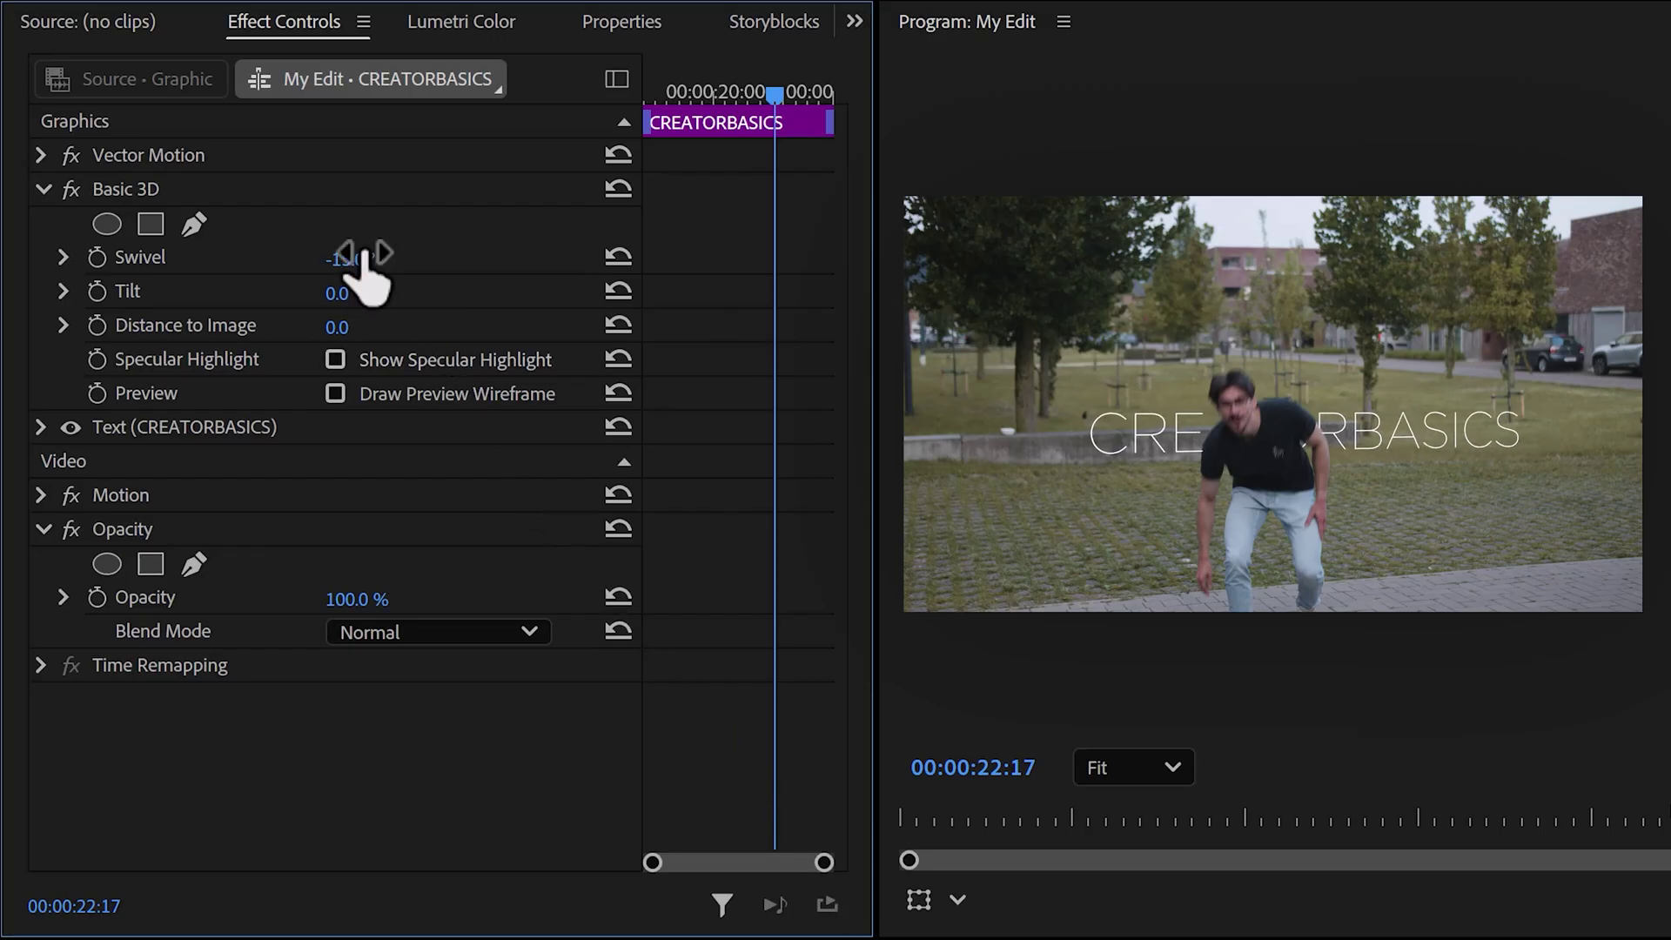
left_click(39, 495)
mouse_move(771, 94)
left_mouse_down()
mouse_move(643, 95)
mouse_move(678, 94)
left_mouse_up()
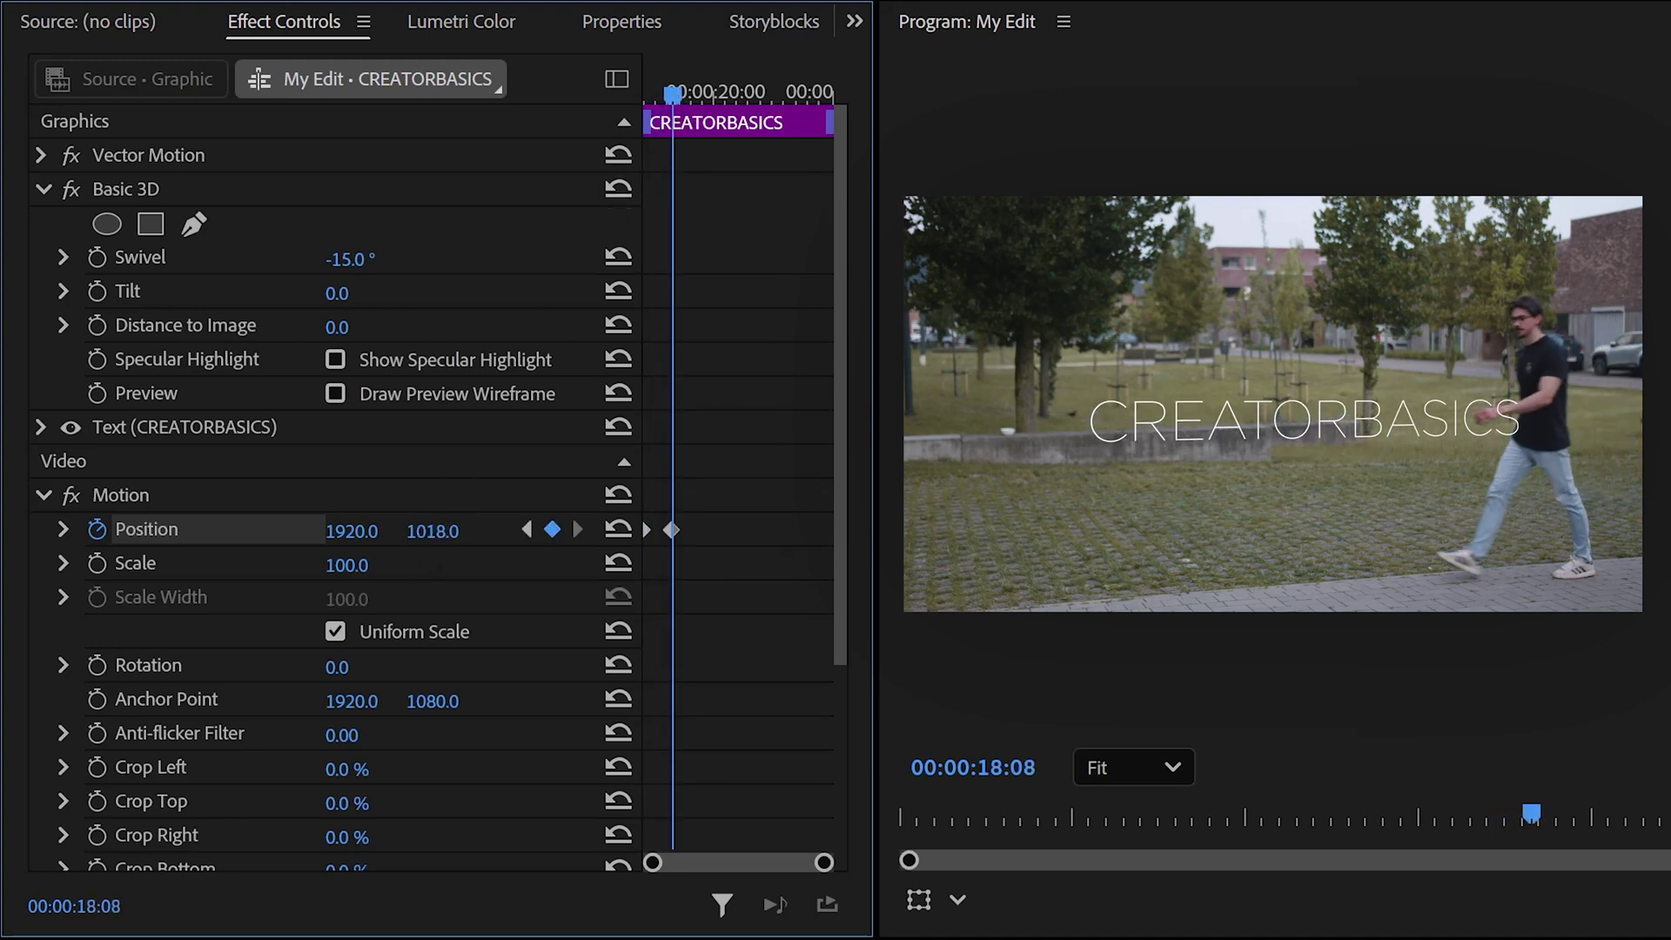
left_click_drag(678, 93, 767, 100)
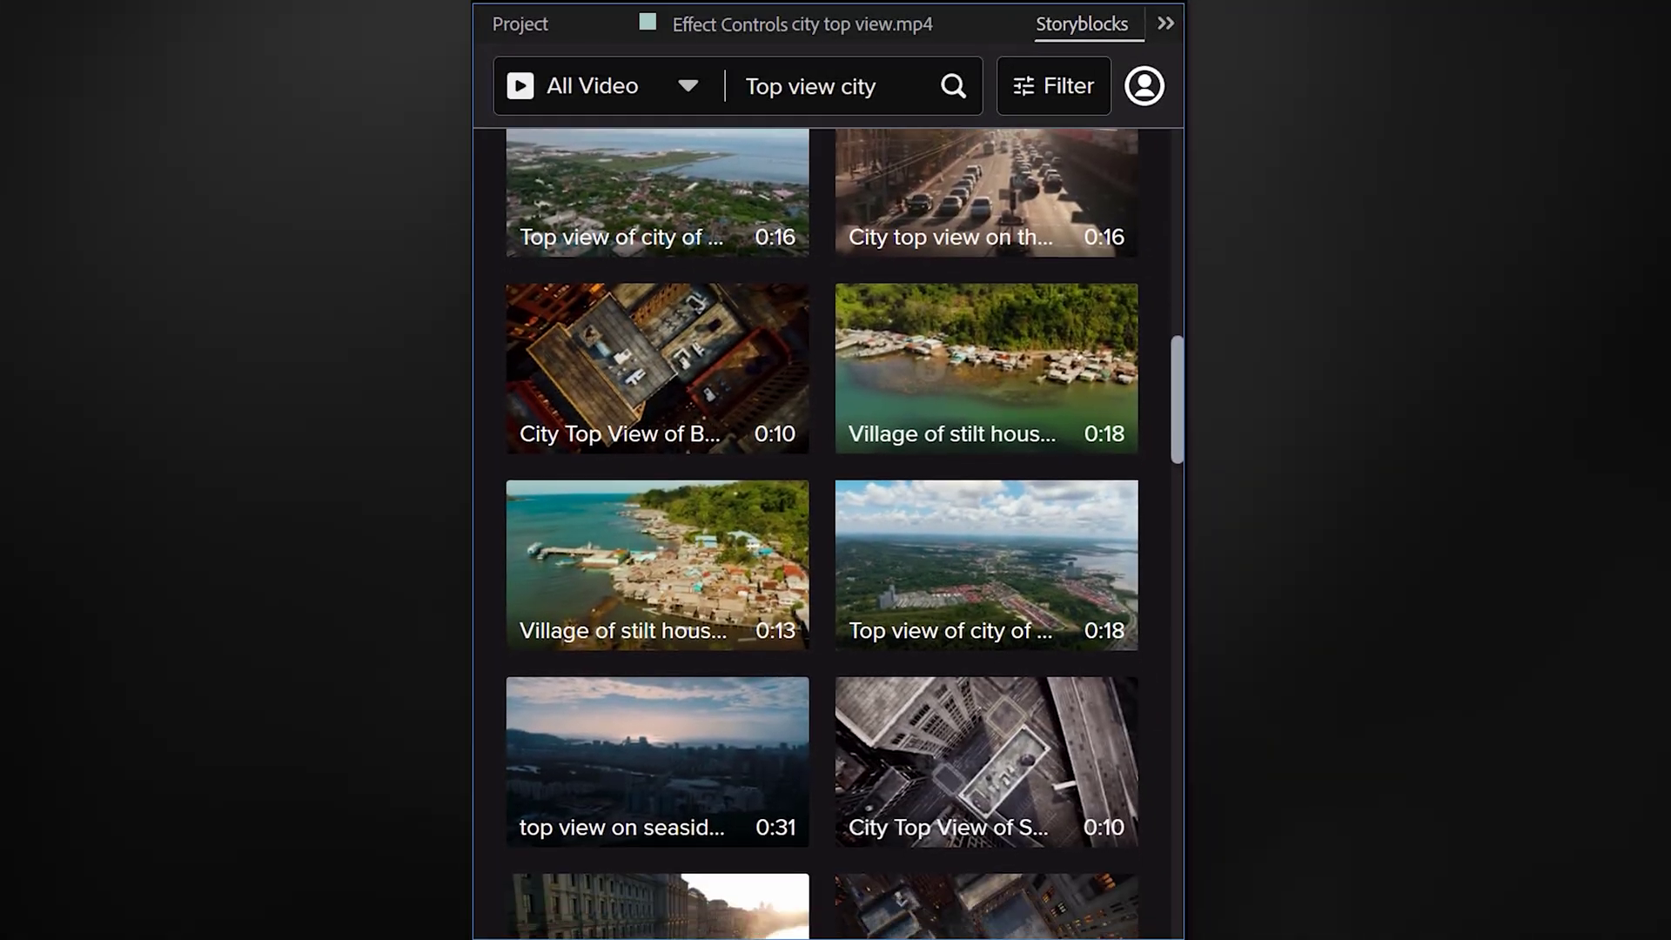
scroll(887, 411, "down", 5)
scroll(886, 410, "down", 5)
scroll(887, 412, "down", 3)
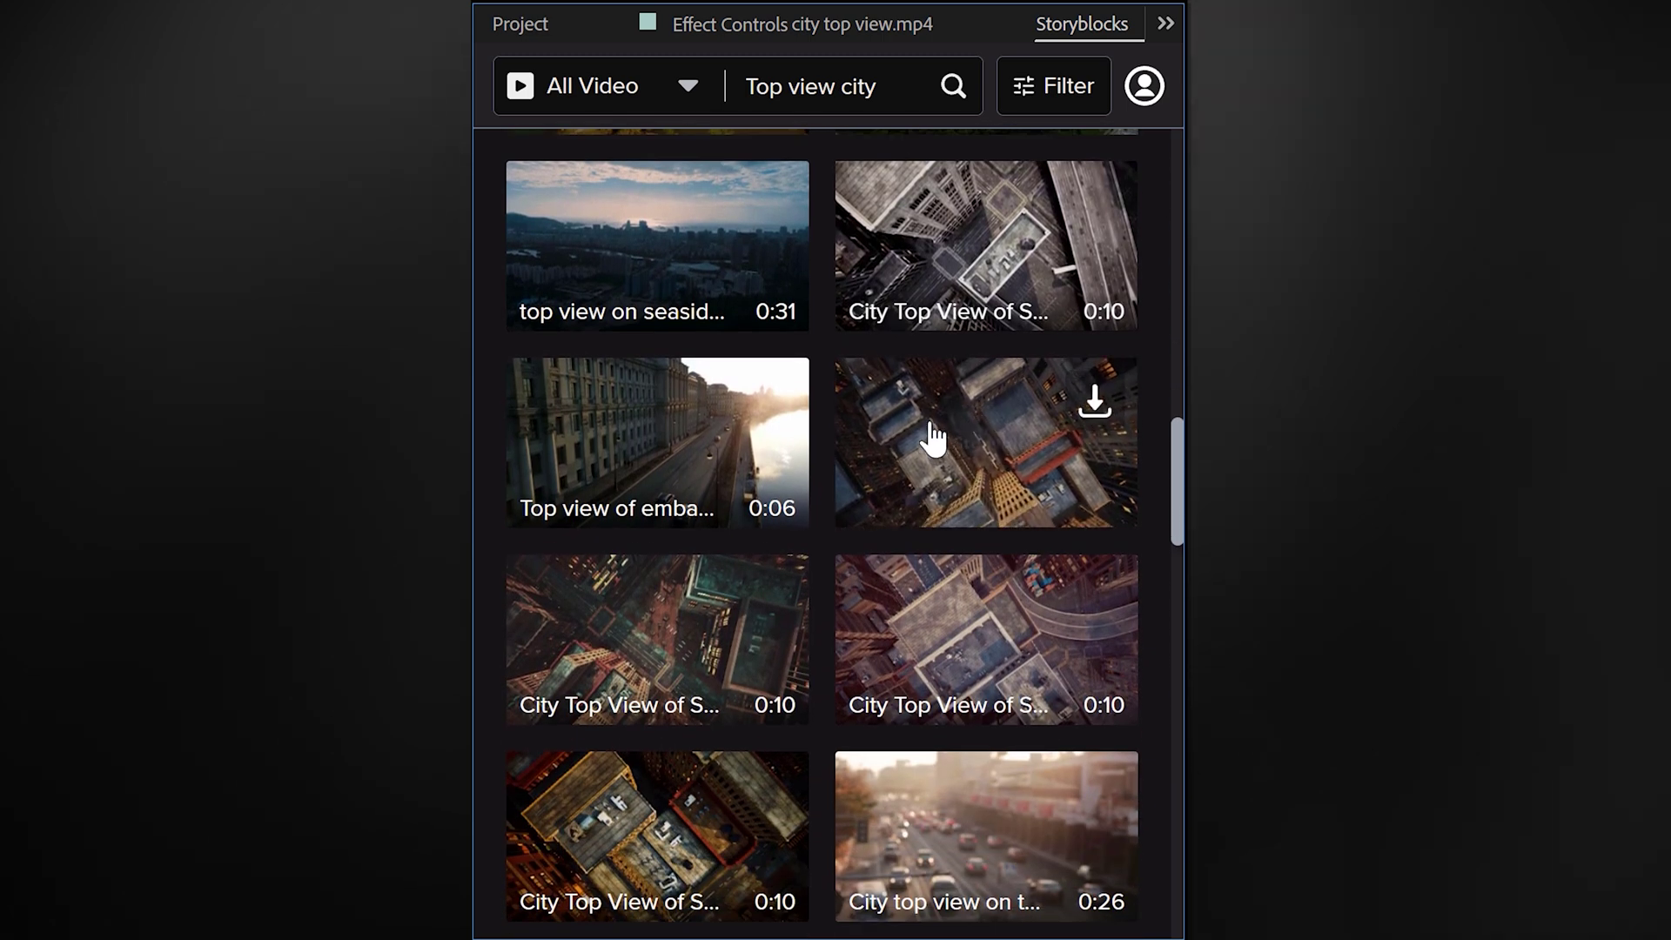
Download the aerial top-down city clip from Storyblocks and view it in the Project panel
left_click(1094, 403)
left_click(981, 542)
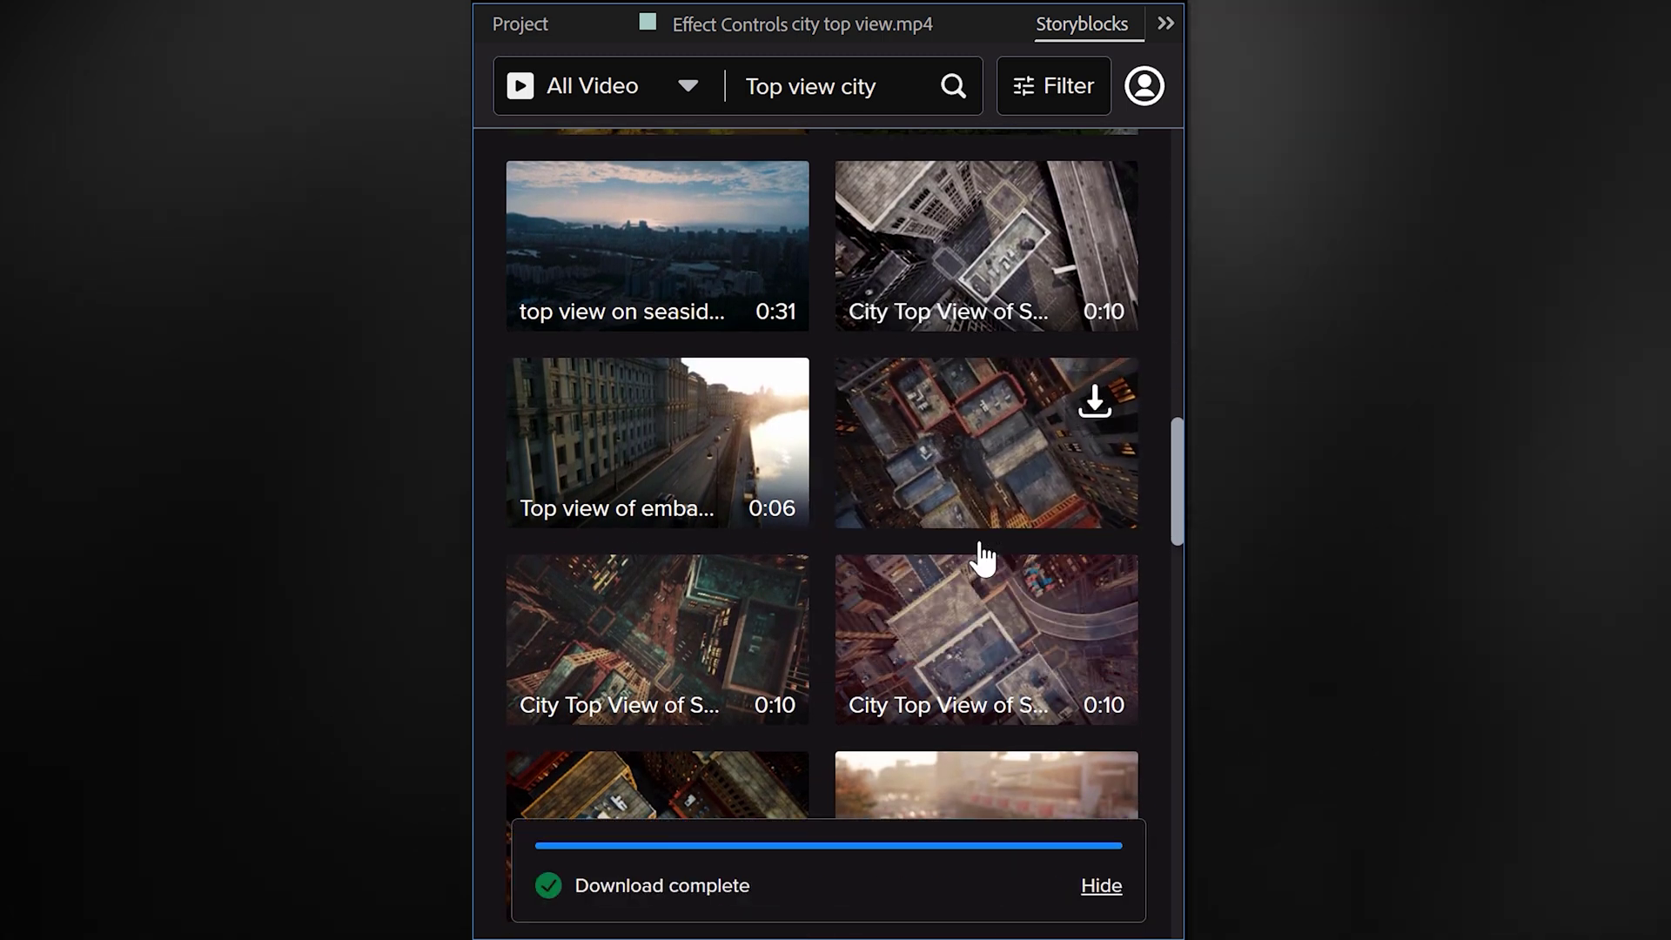
left_click(520, 24)
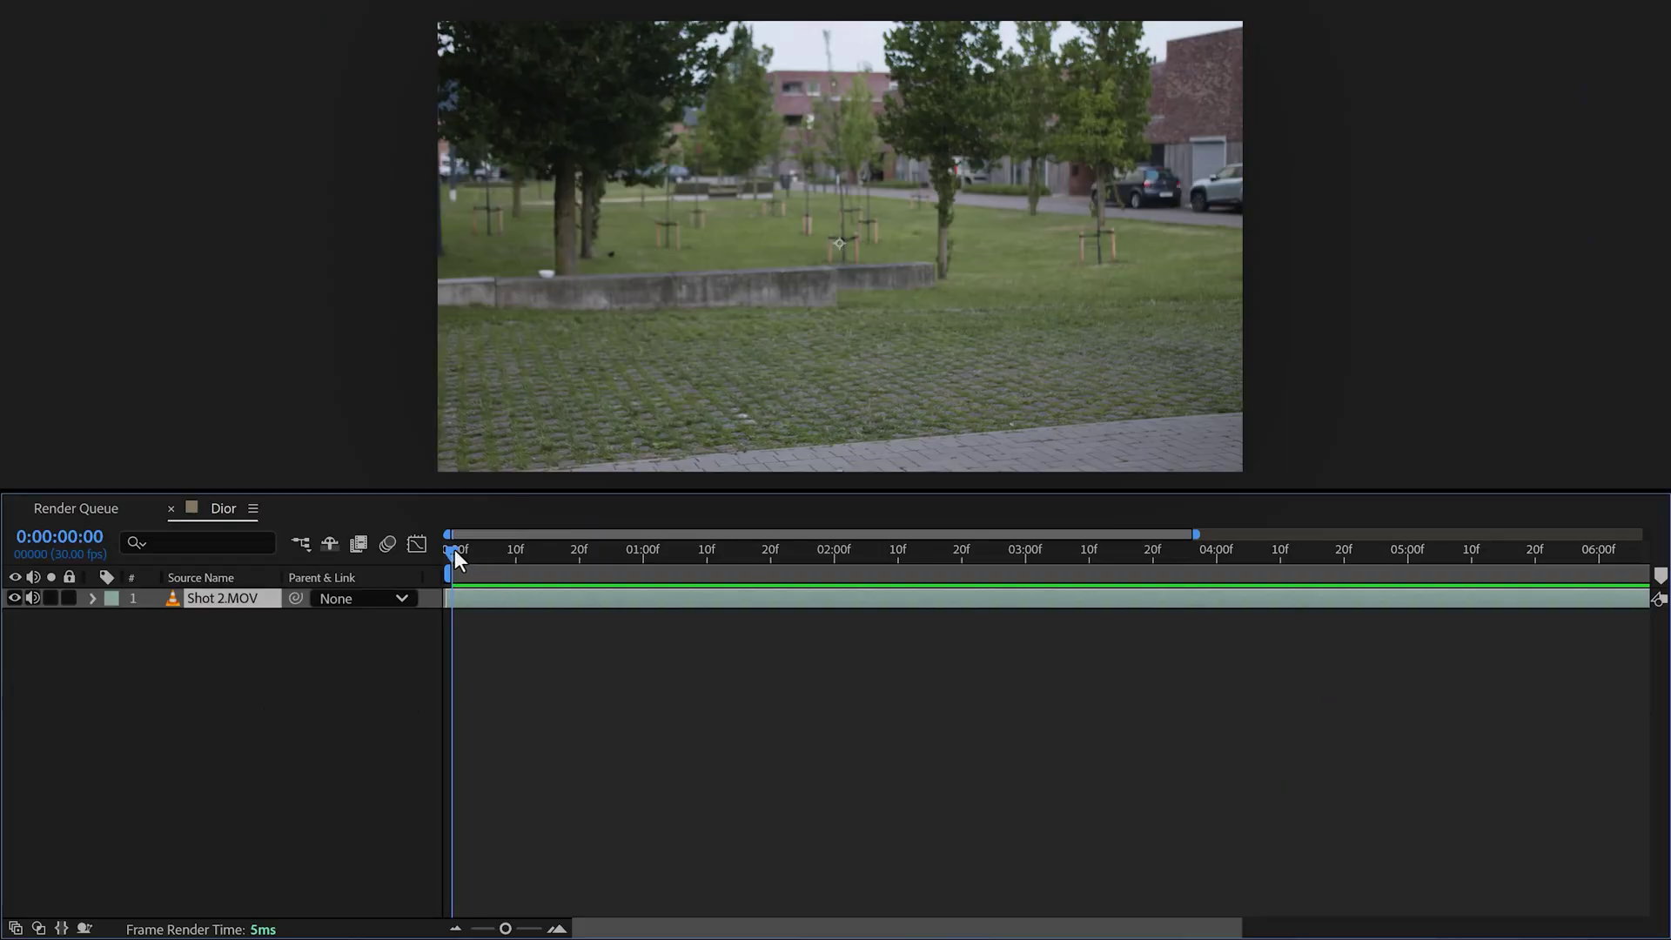
Scrub the Dior timeline to 0:00:04:23, where the man crouches
mouse_move(455, 549)
left_mouse_down()
mouse_move(1281, 549)
mouse_move(1369, 498)
left_mouse_up()
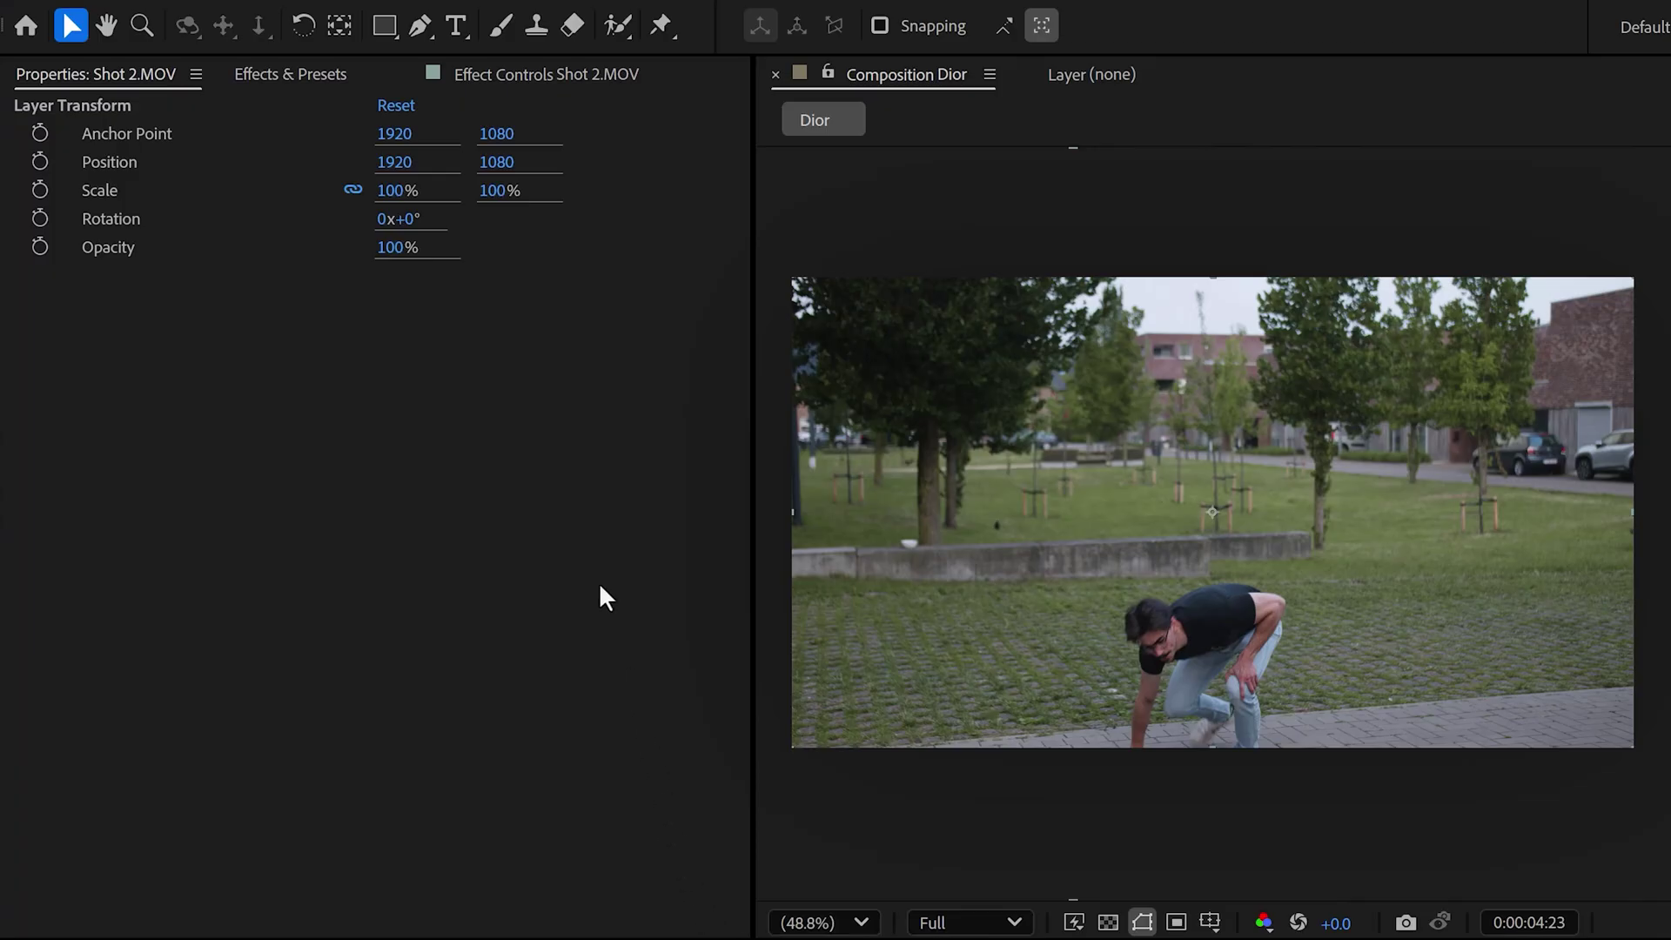
Add a CREATORBASICS text layer in Gotham XLight at 350.5 px, scaled to 82.9%
left_click(457, 27)
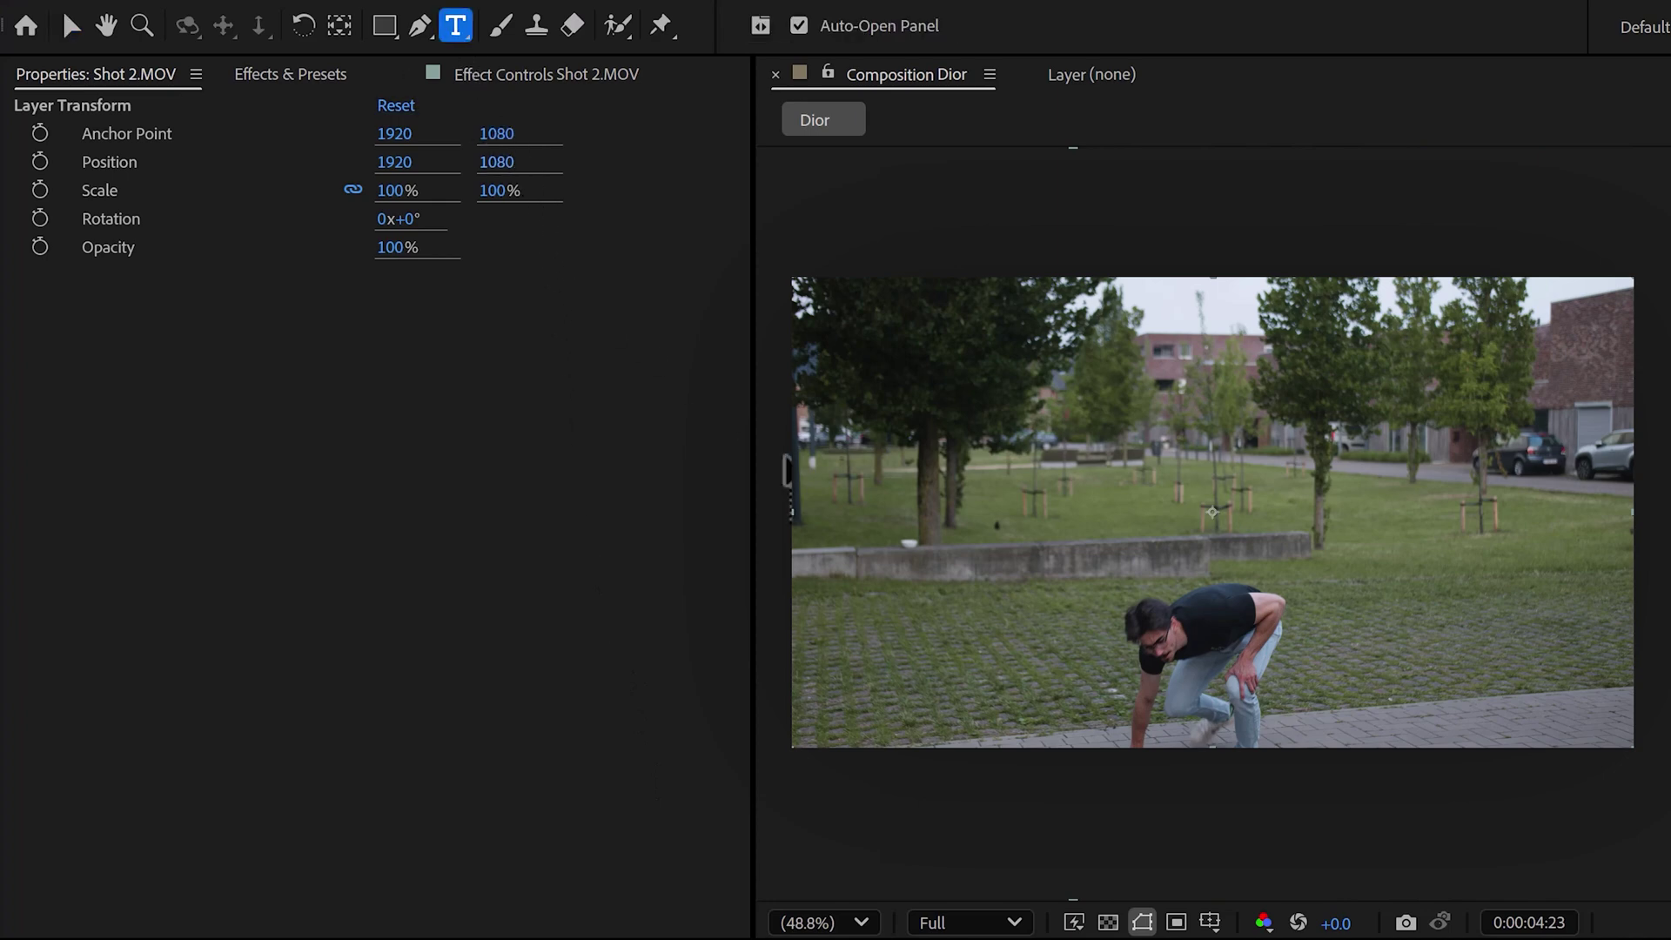
left_click(1080, 529)
type("CR")
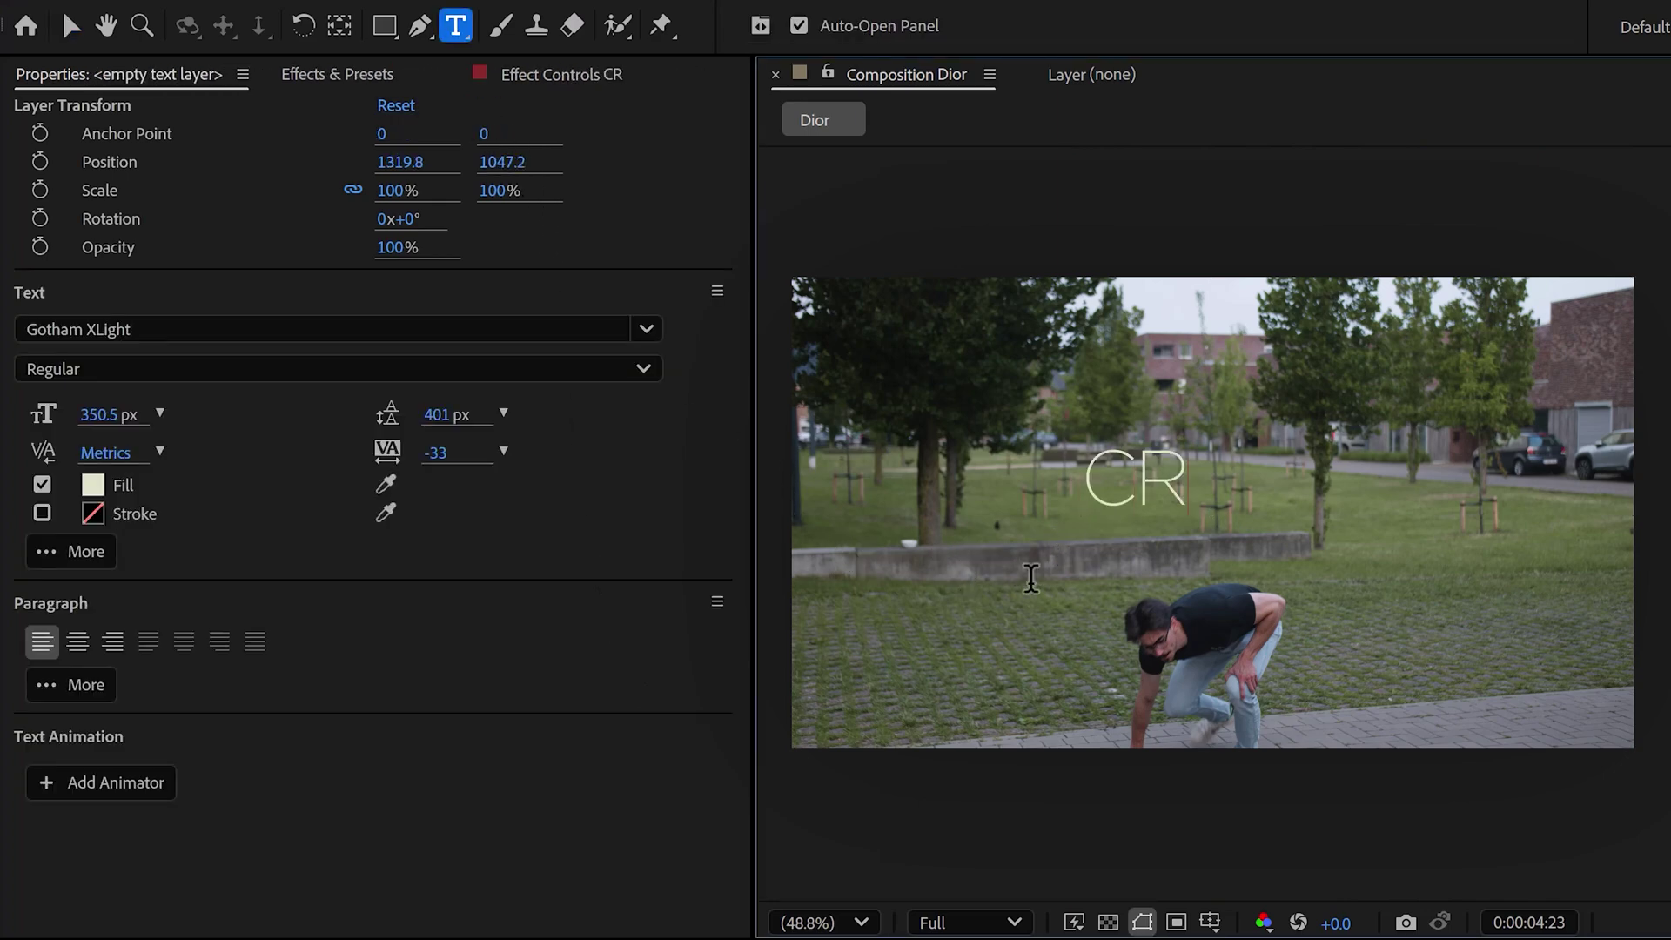
type("EATORBASIC")
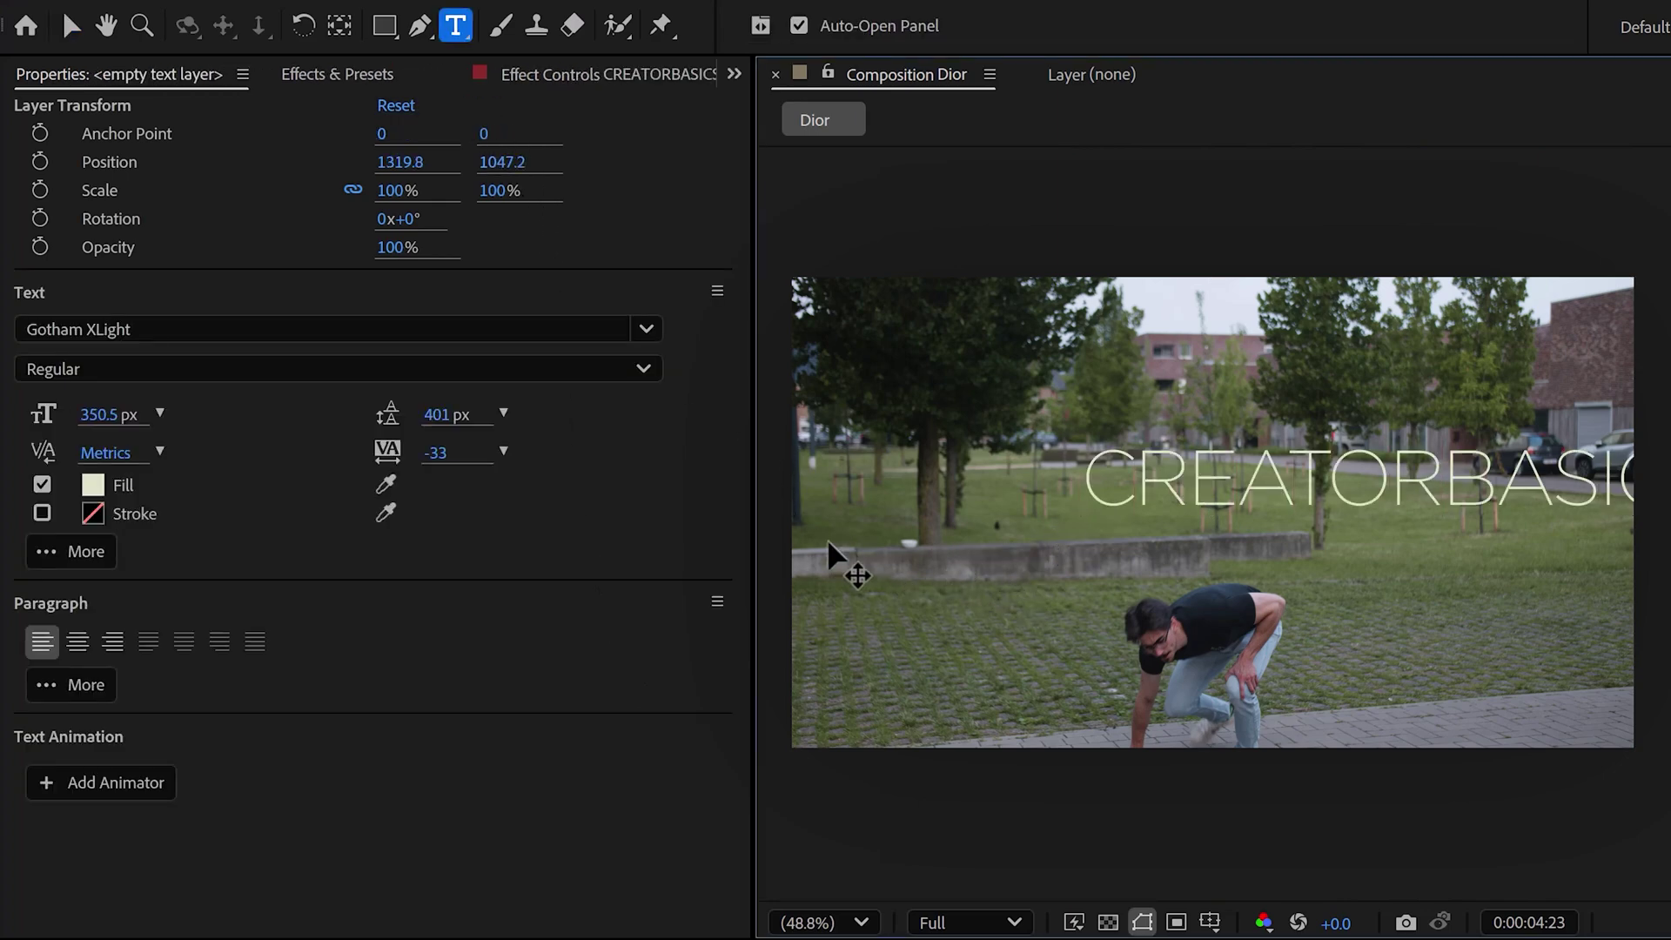
left_click(71, 26)
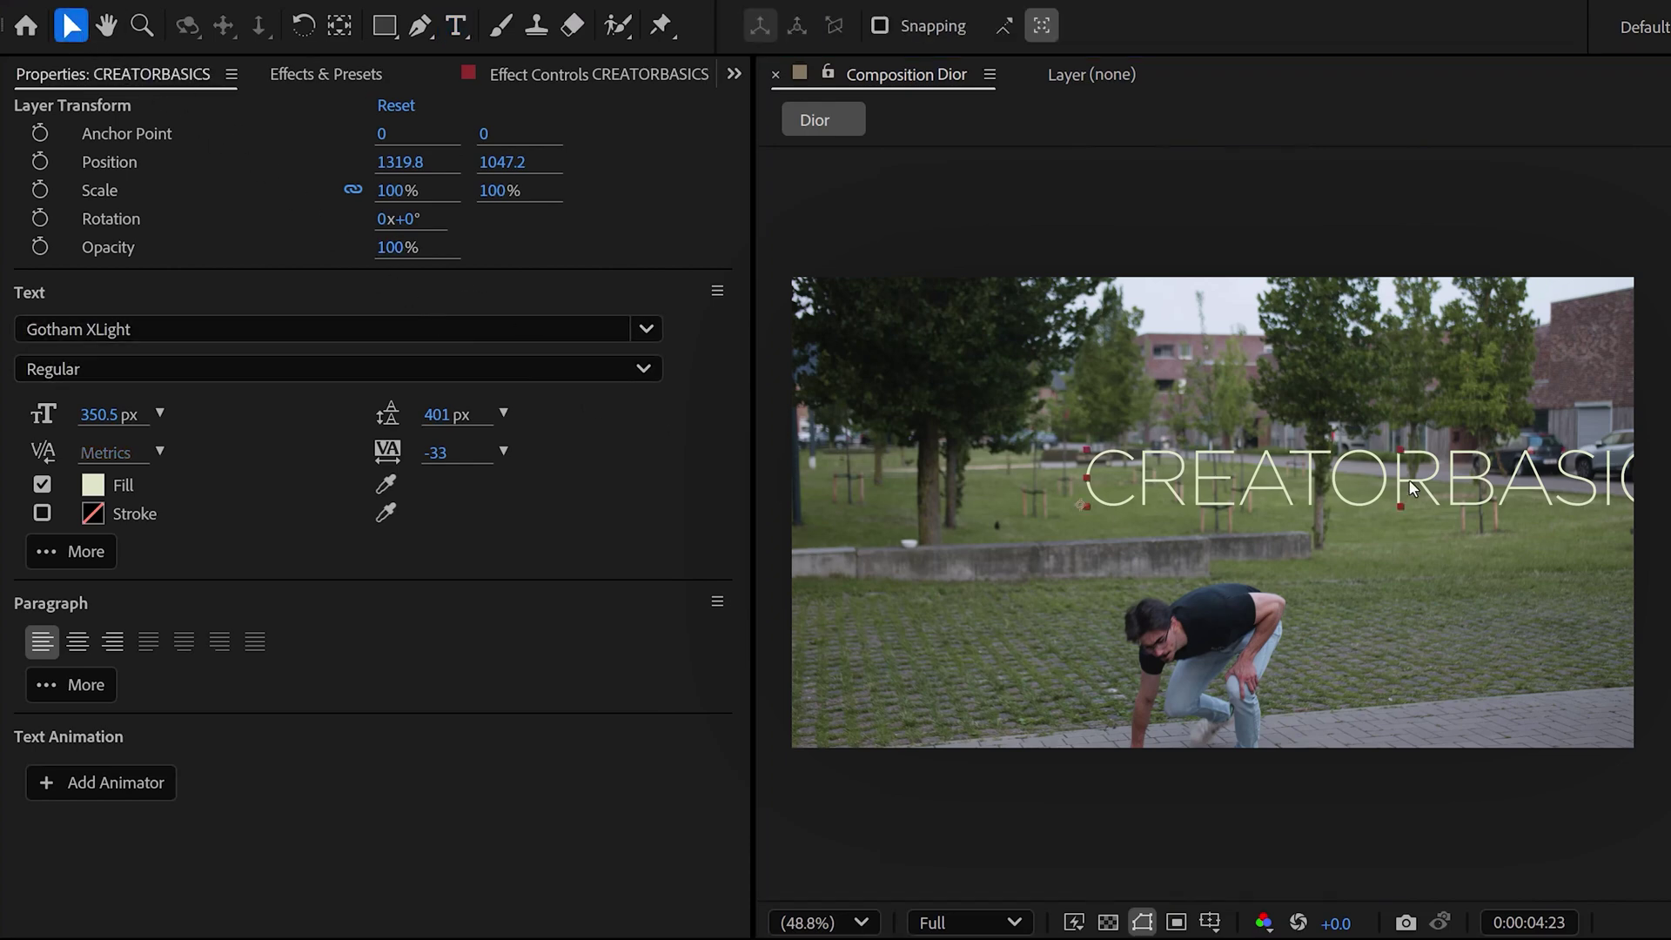
mouse_move(1358, 480)
left_mouse_down()
mouse_move(1175, 516)
mouse_move(1280, 558)
left_mouse_up()
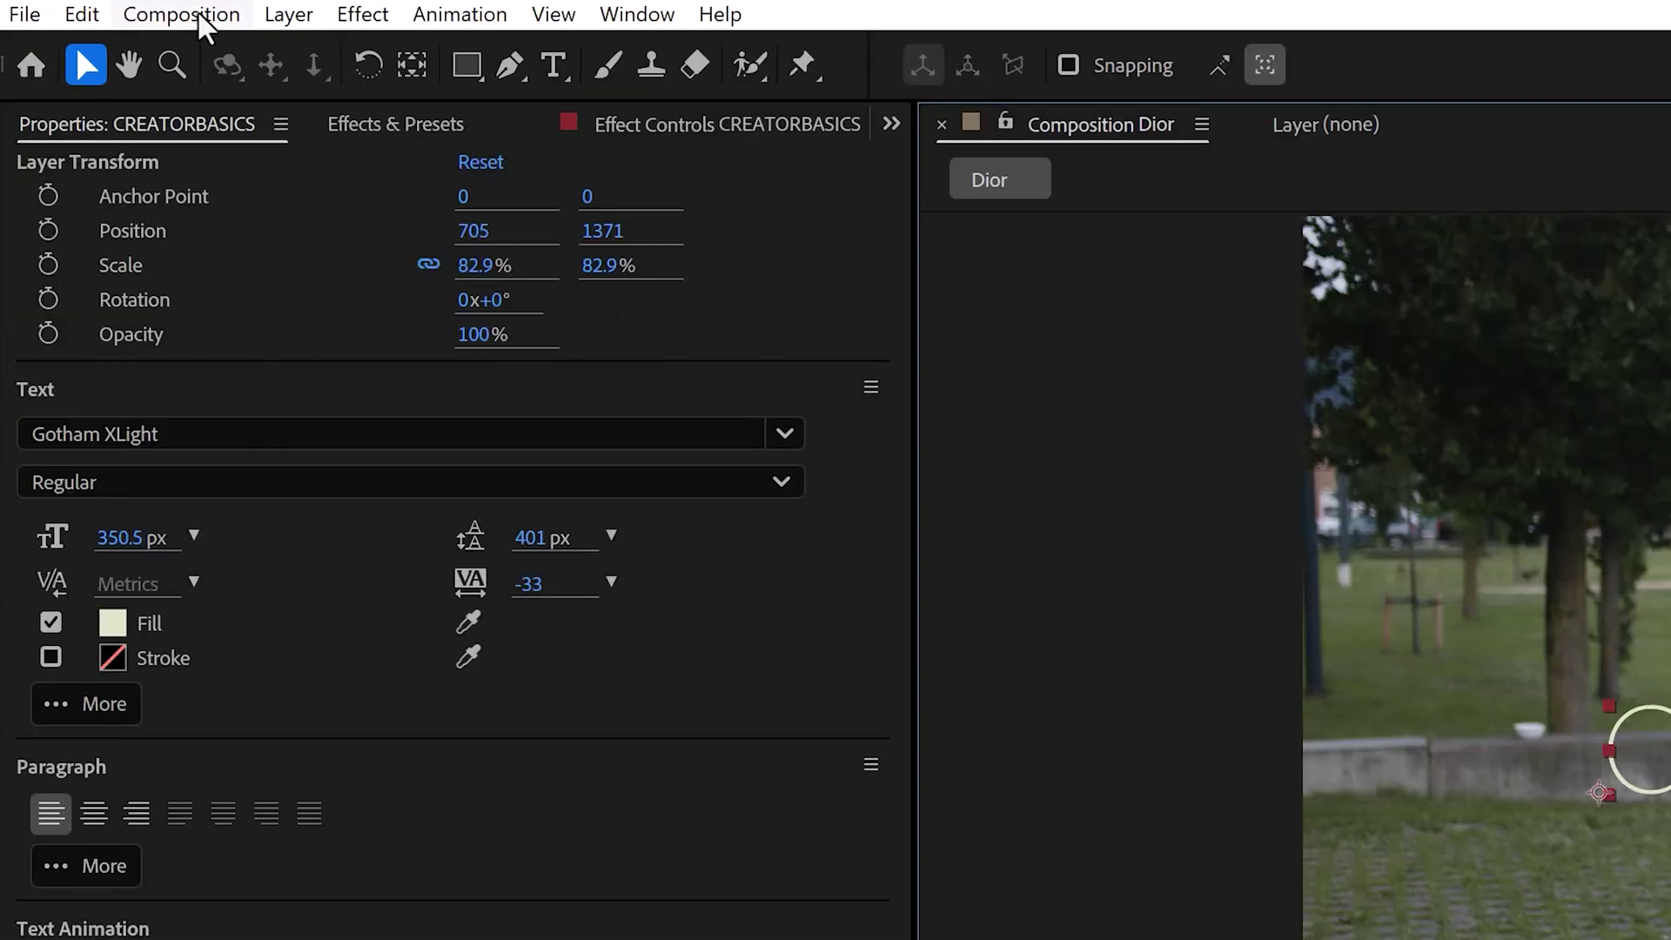
Choose Cinema 4D as the 3D renderer in the Dior Composition Settings
left_click(203, 16)
left_click(253, 104)
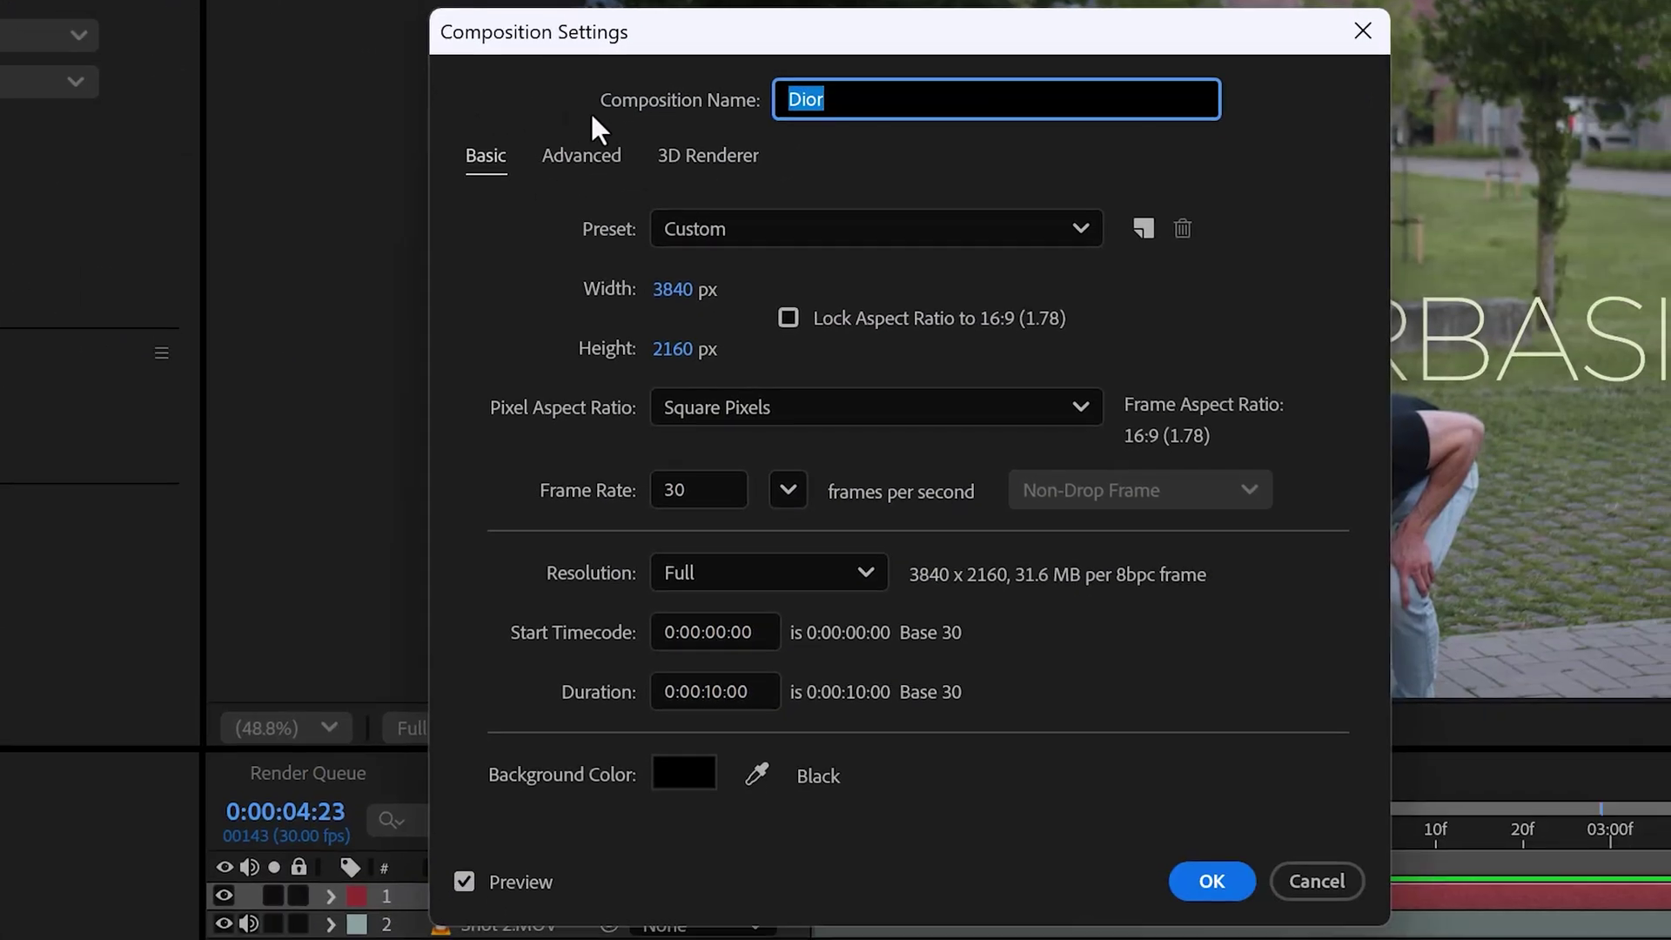
left_click(694, 146)
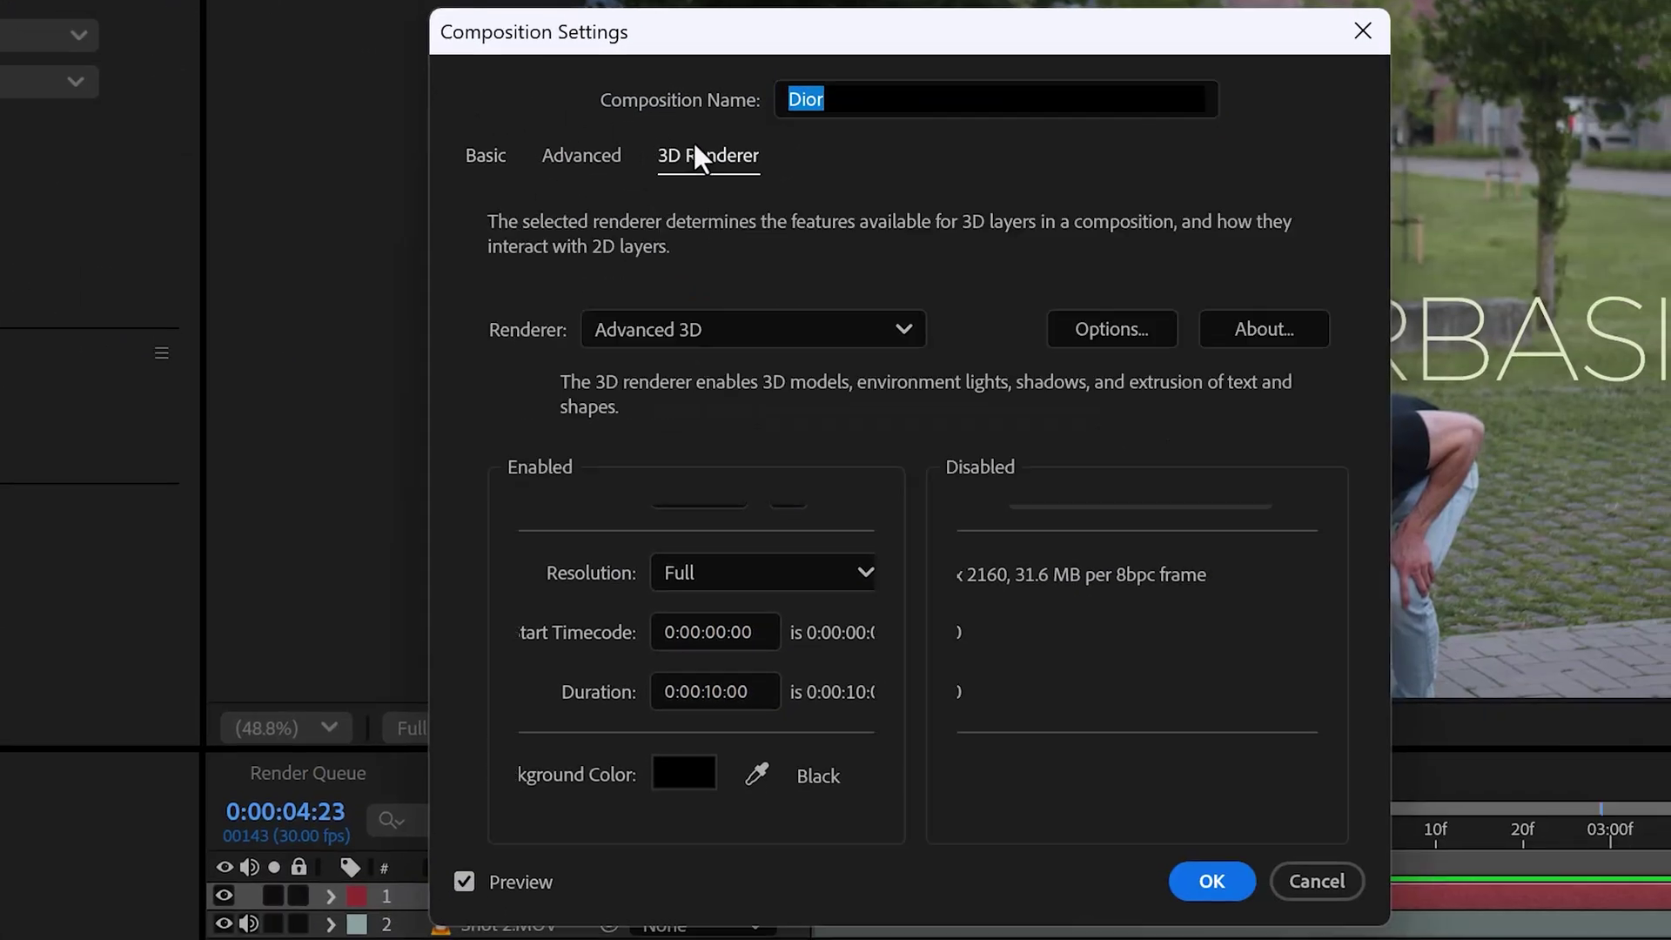
left_click(812, 329)
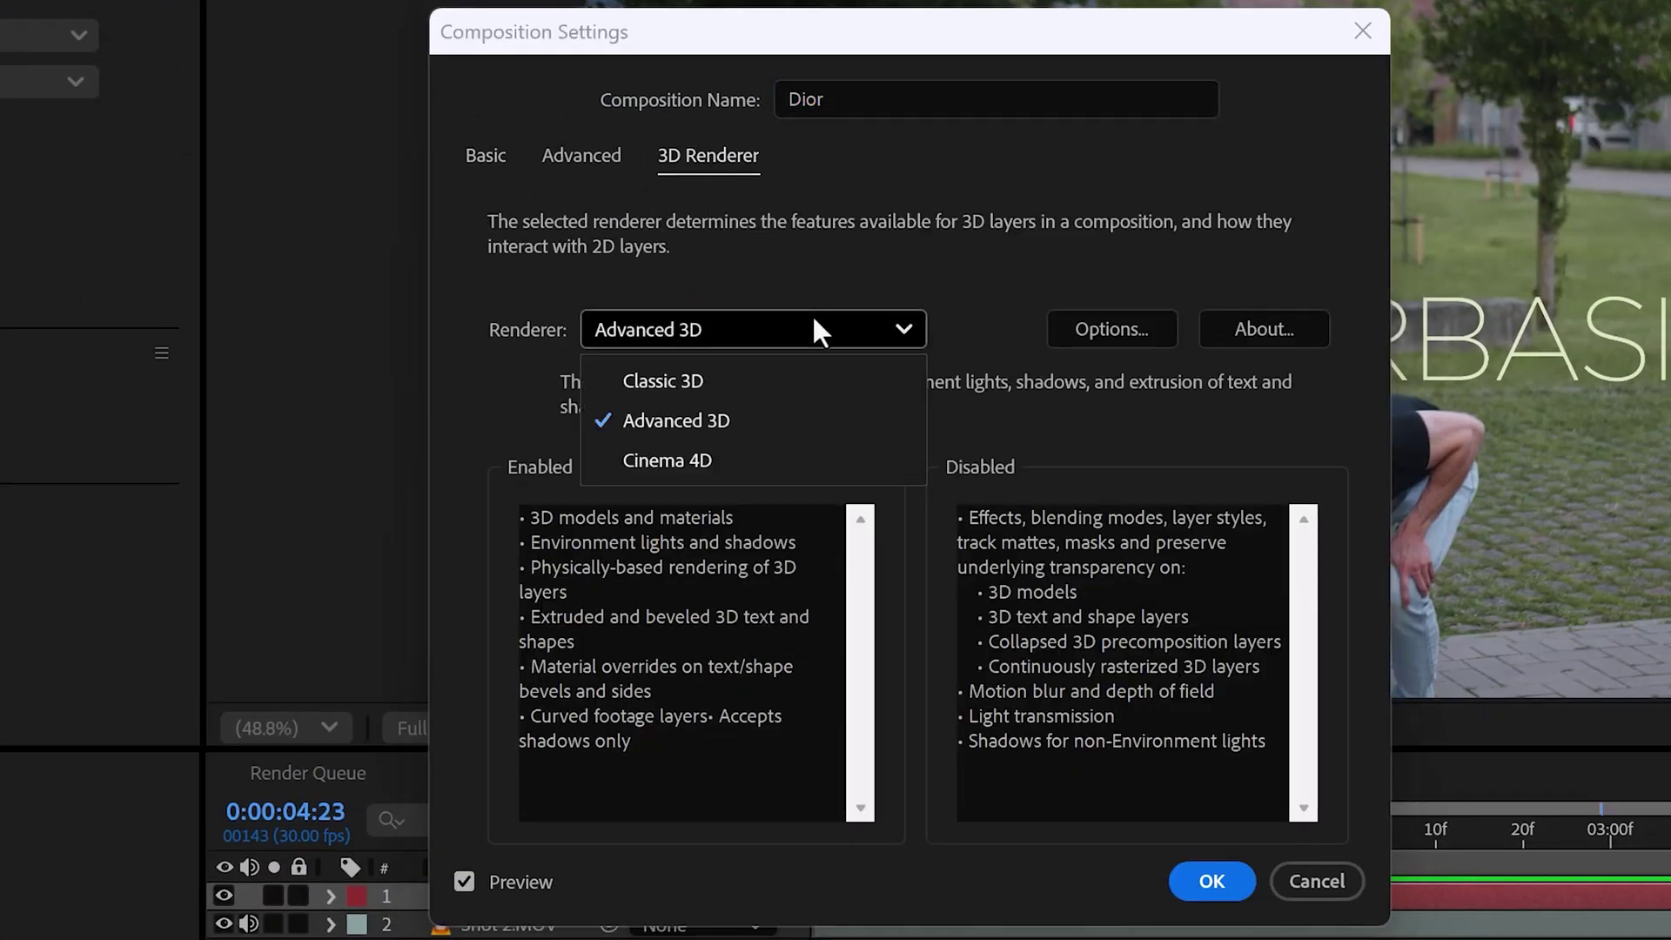
left_click(779, 461)
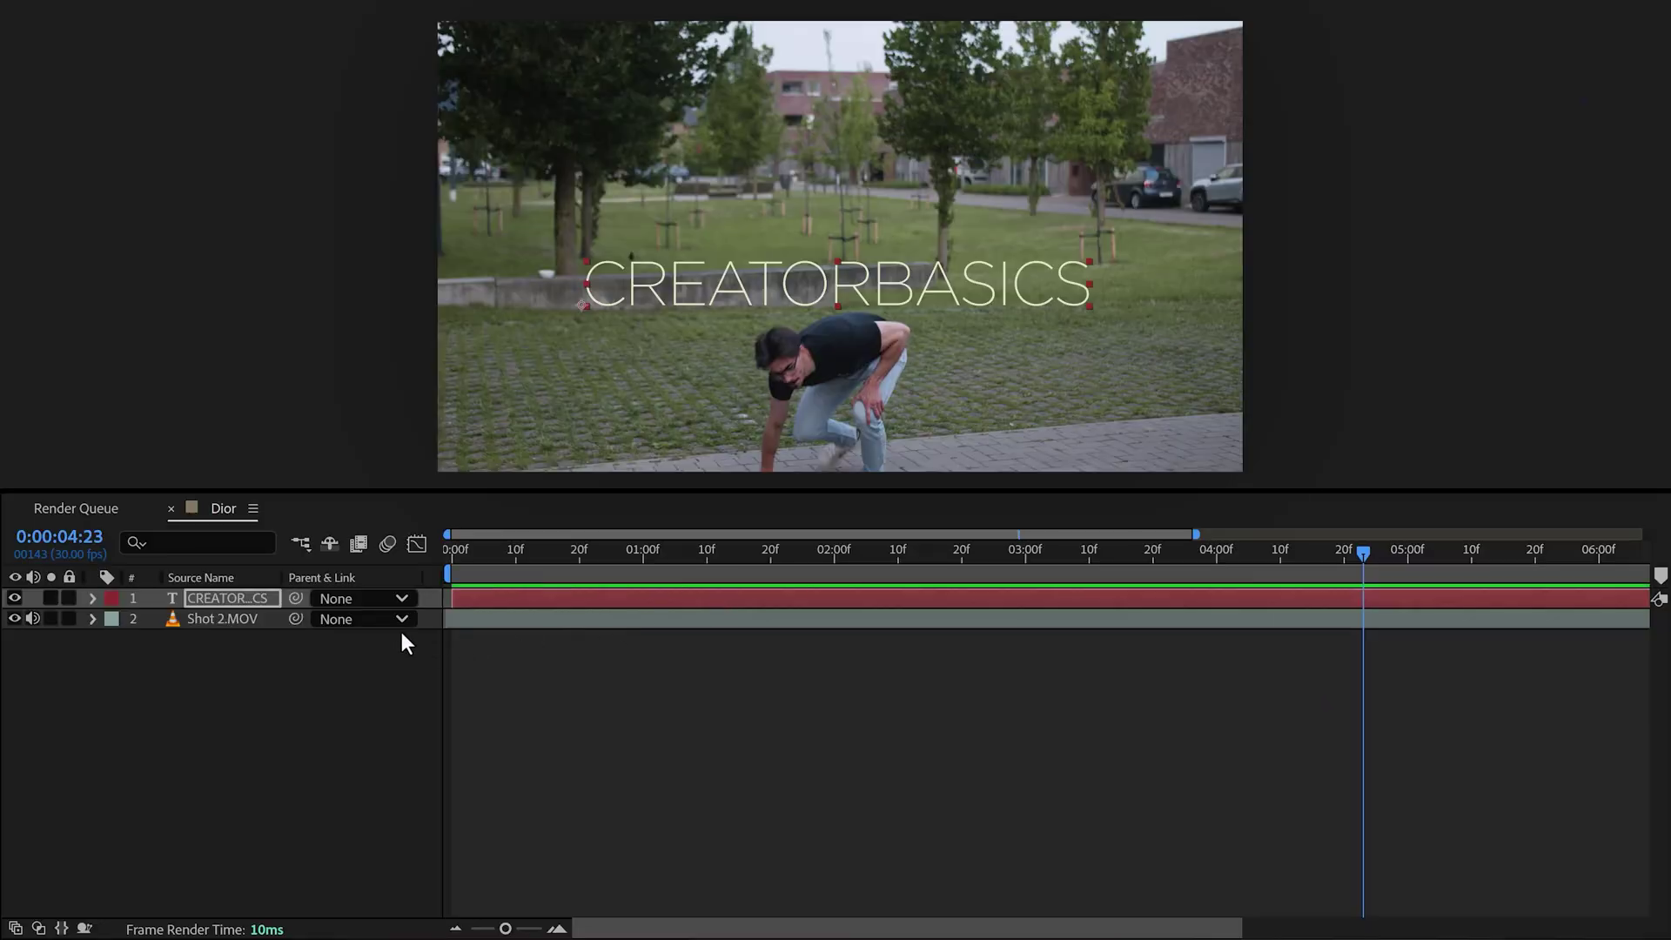
Show the Switches column, make the title layer 3D, and narrow it slightly
right_click(270, 574)
mouse_move(342, 649)
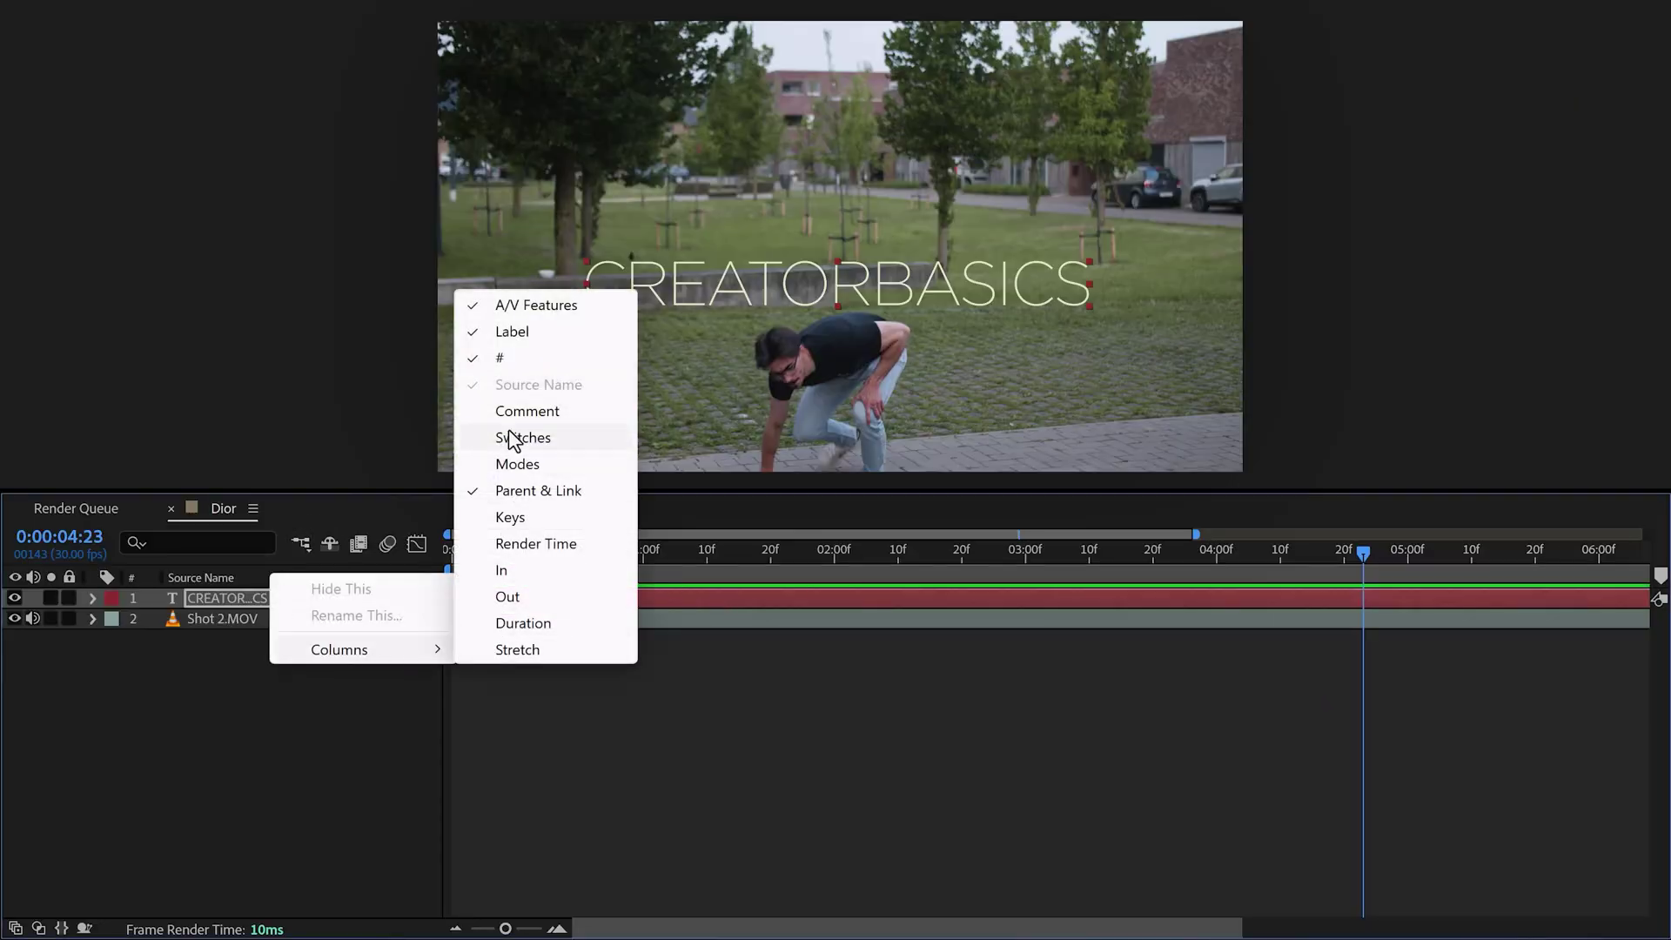
left_click(514, 438)
left_click(422, 597)
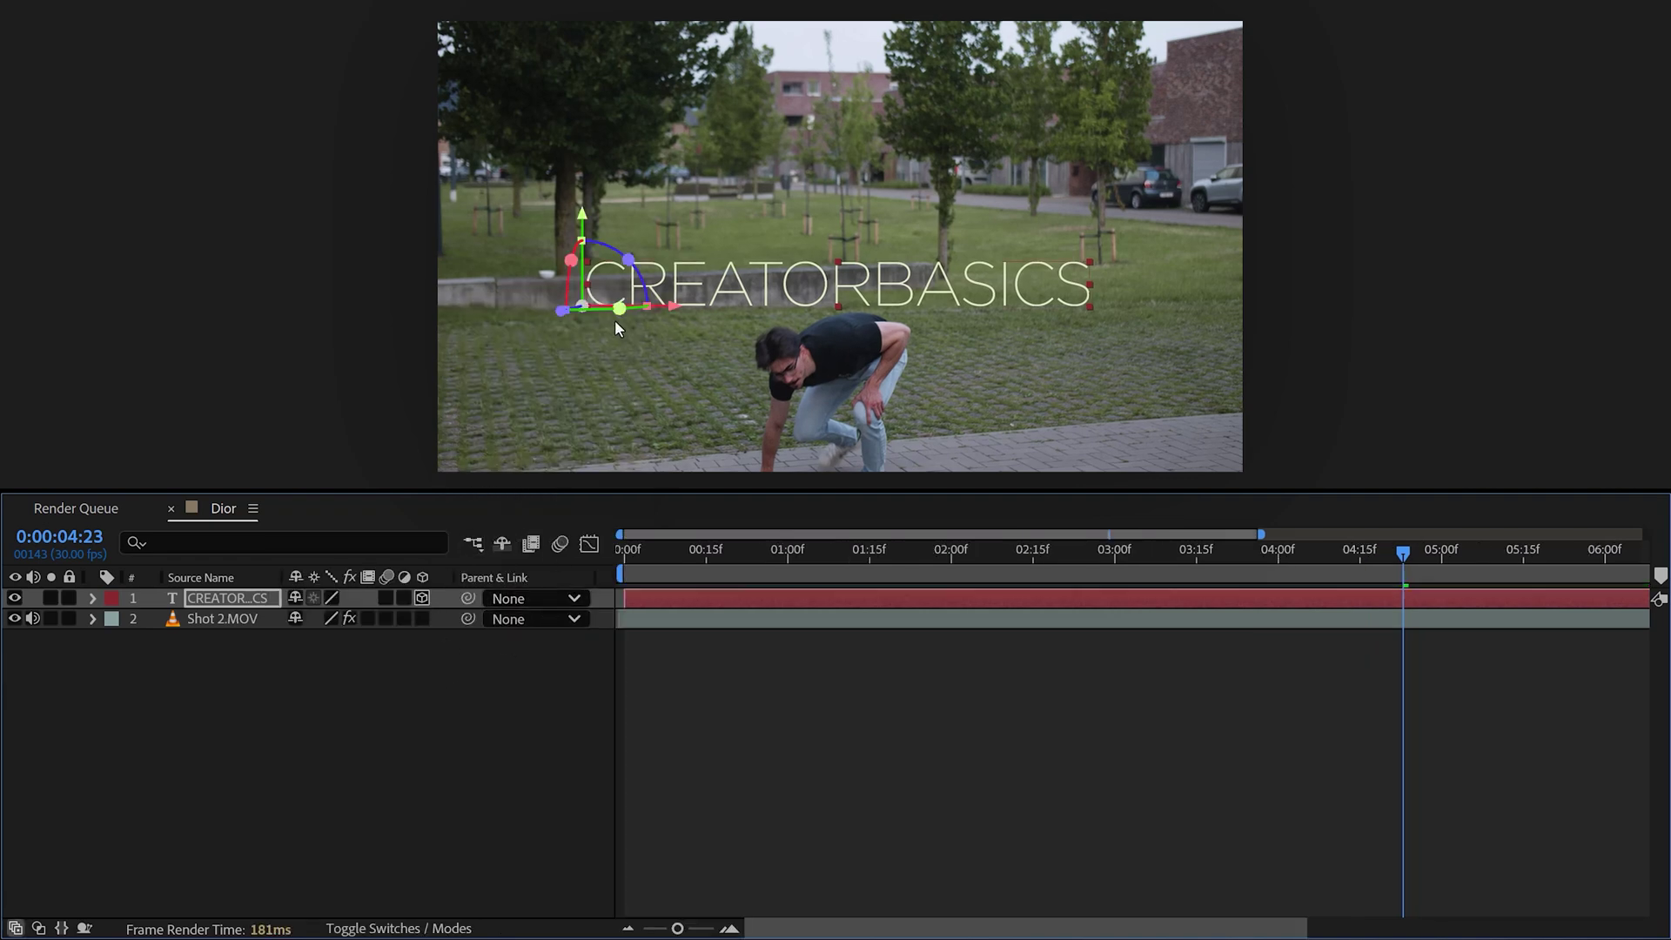
mouse_move(616, 317)
left_mouse_down()
mouse_move(630, 303)
mouse_move(584, 308)
left_mouse_up()
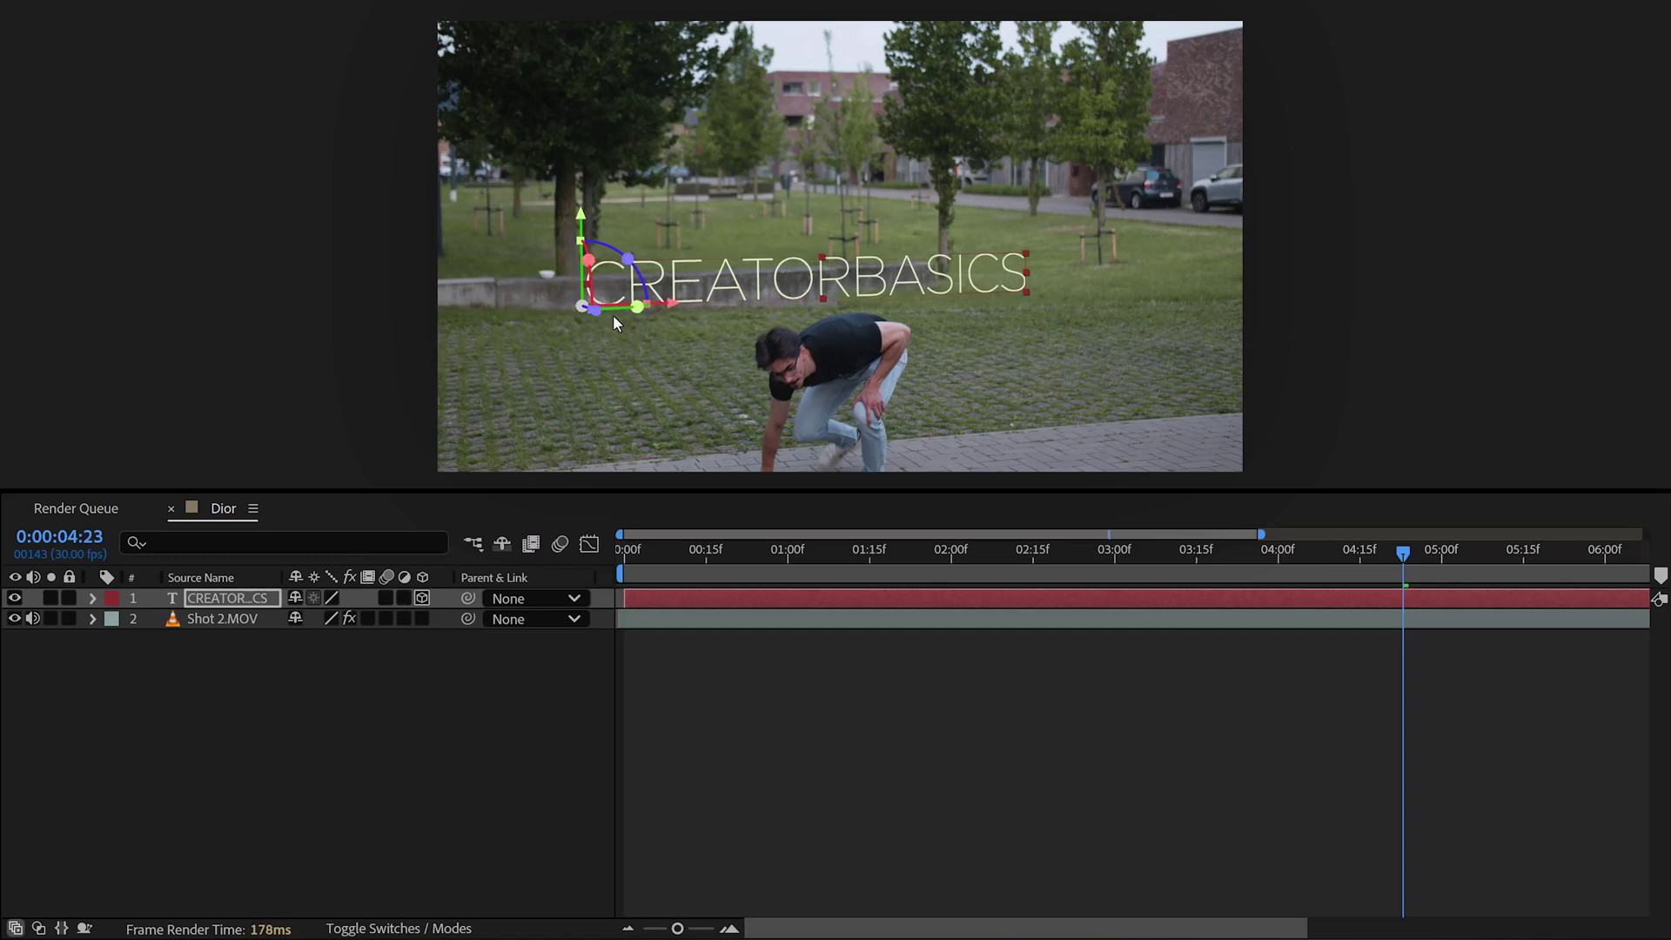
Set the title's Extrusion Depth to 239 in Geometry Options
left_click(94, 598)
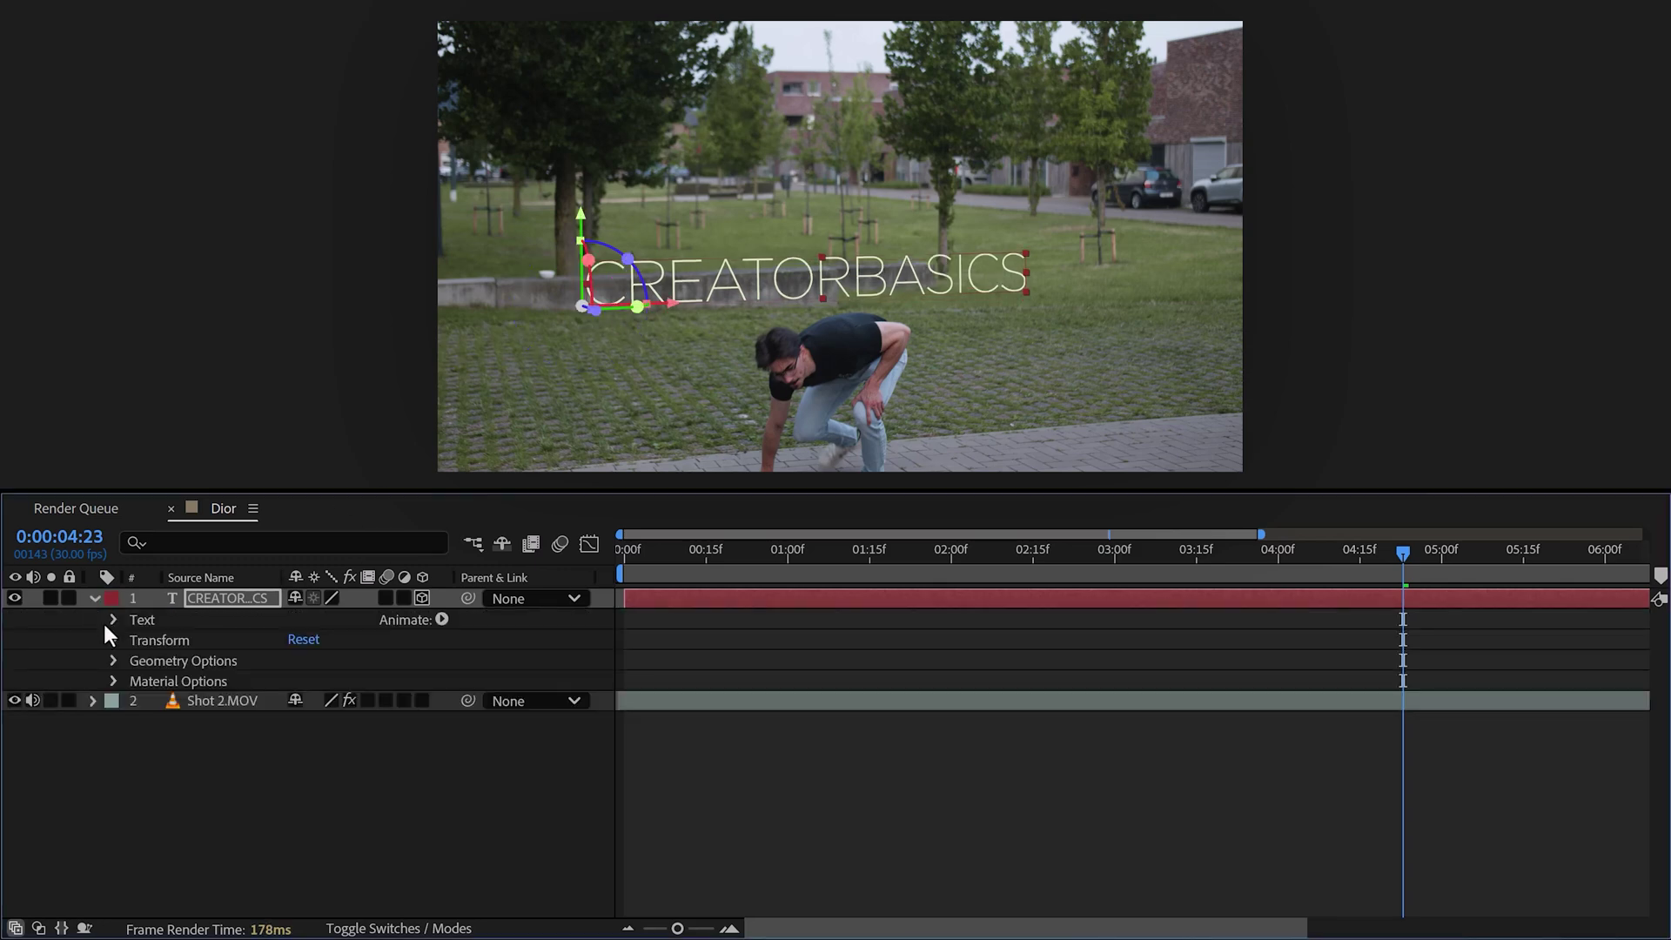
left_click(114, 661)
left_click_drag(300, 742, 562, 725)
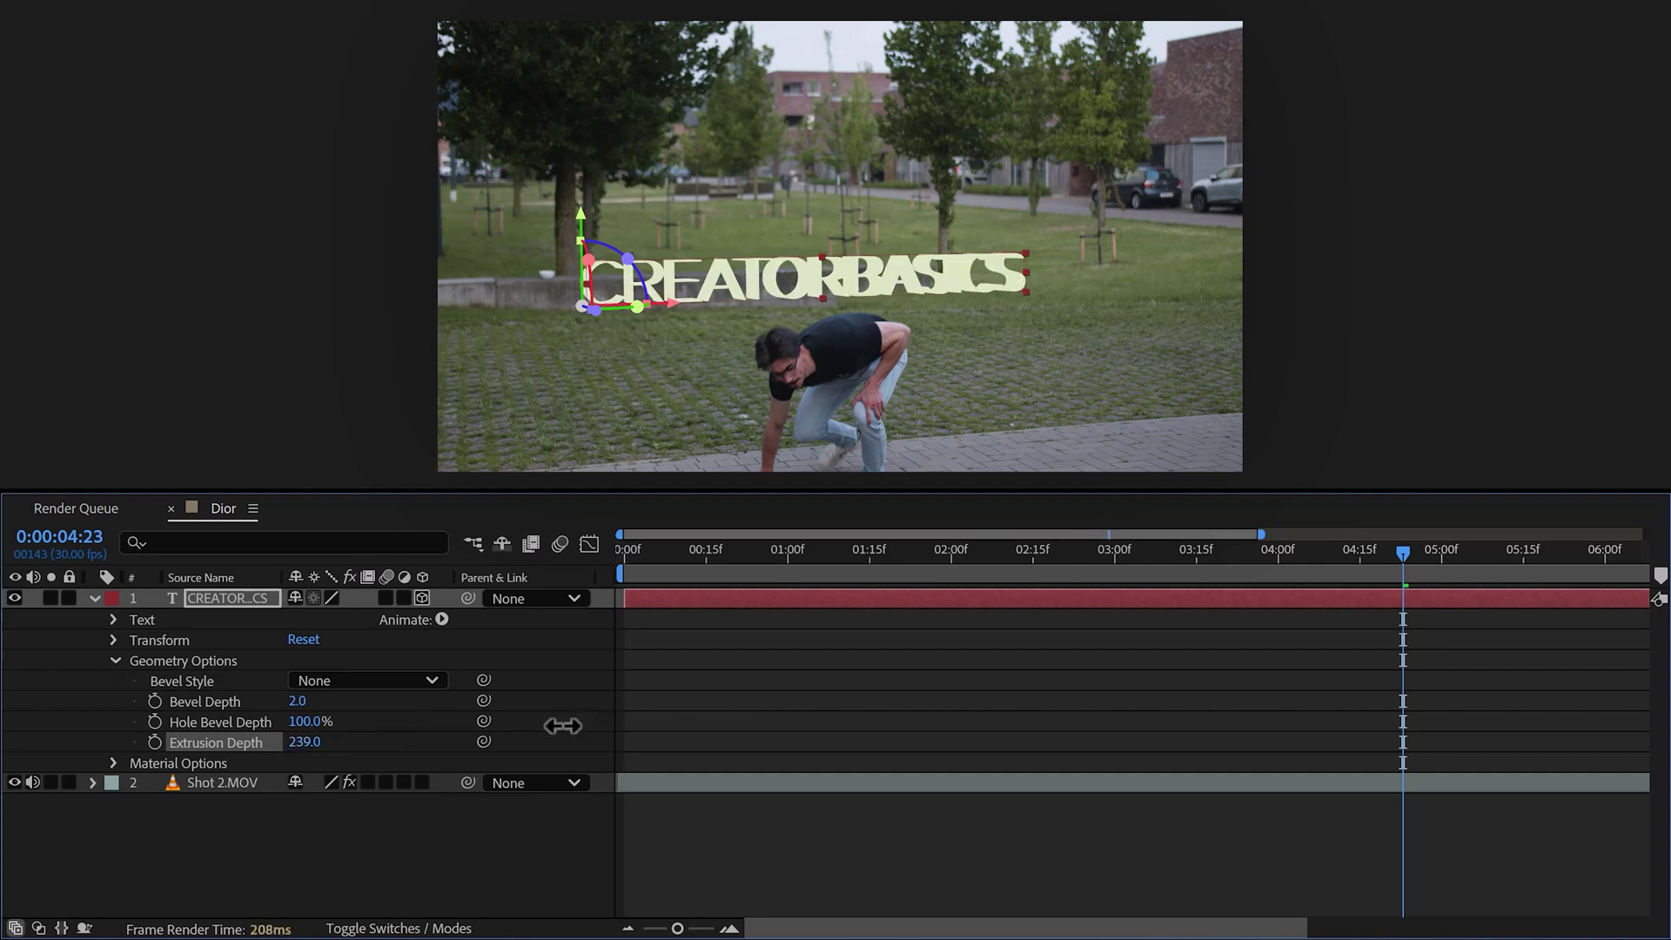
Add a Point light and position it to shade the CREATORBASICS letters
right_click(218, 840)
mouse_move(353, 552)
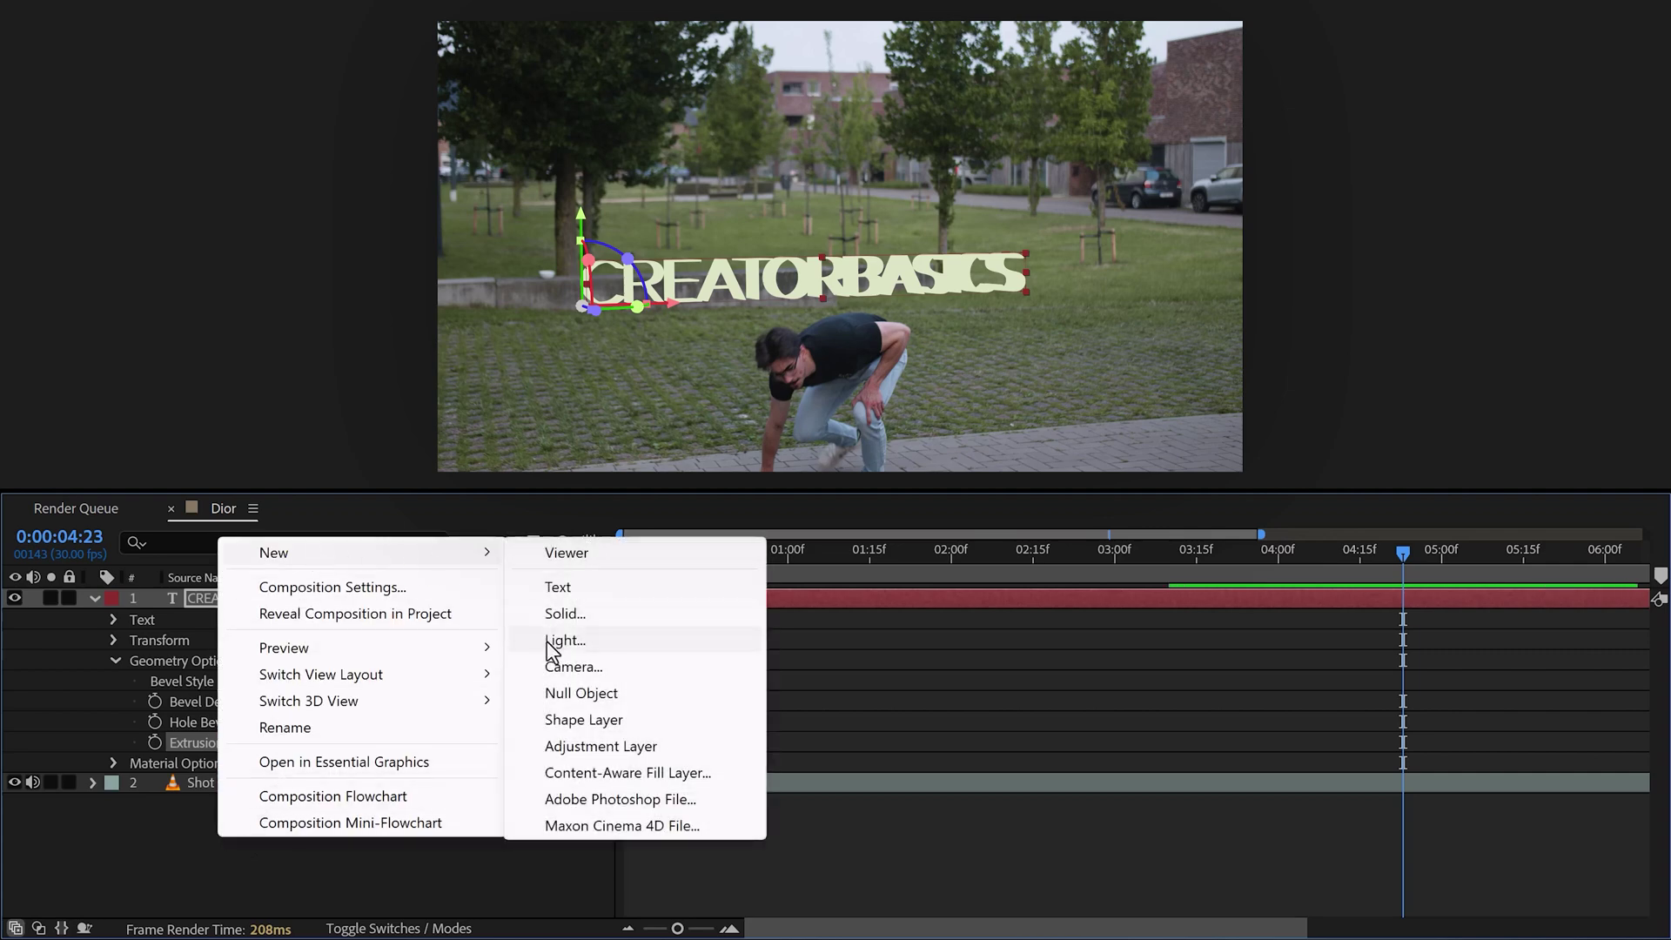
left_click(565, 640)
left_click(901, 167)
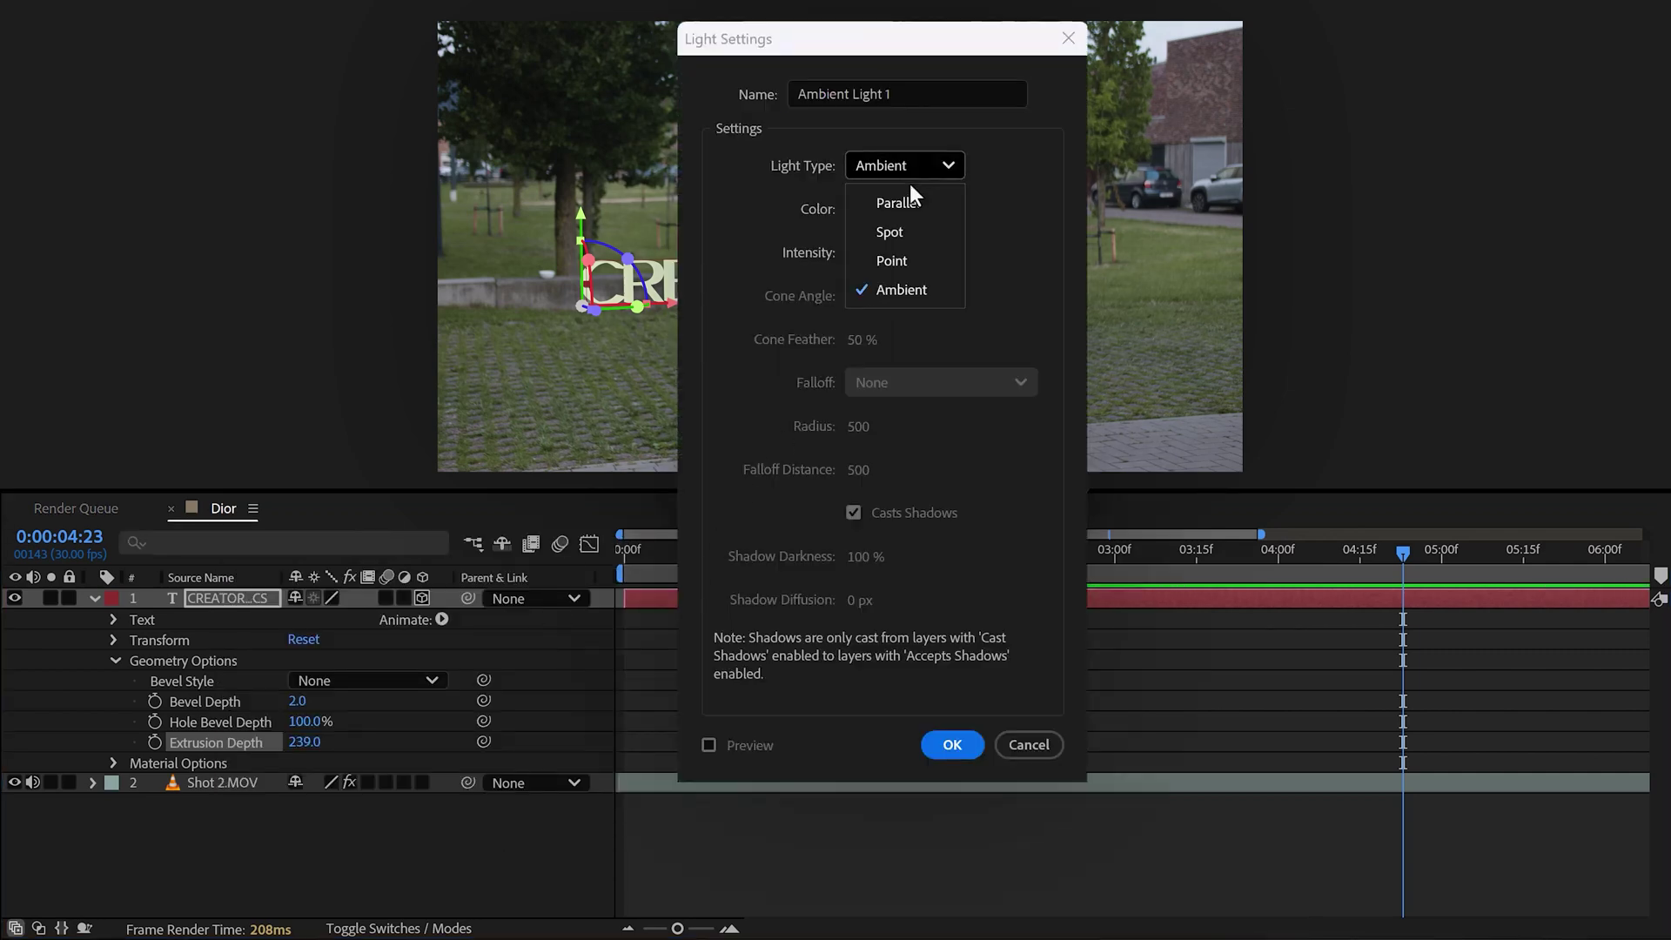
left_click(910, 259)
left_click(953, 745)
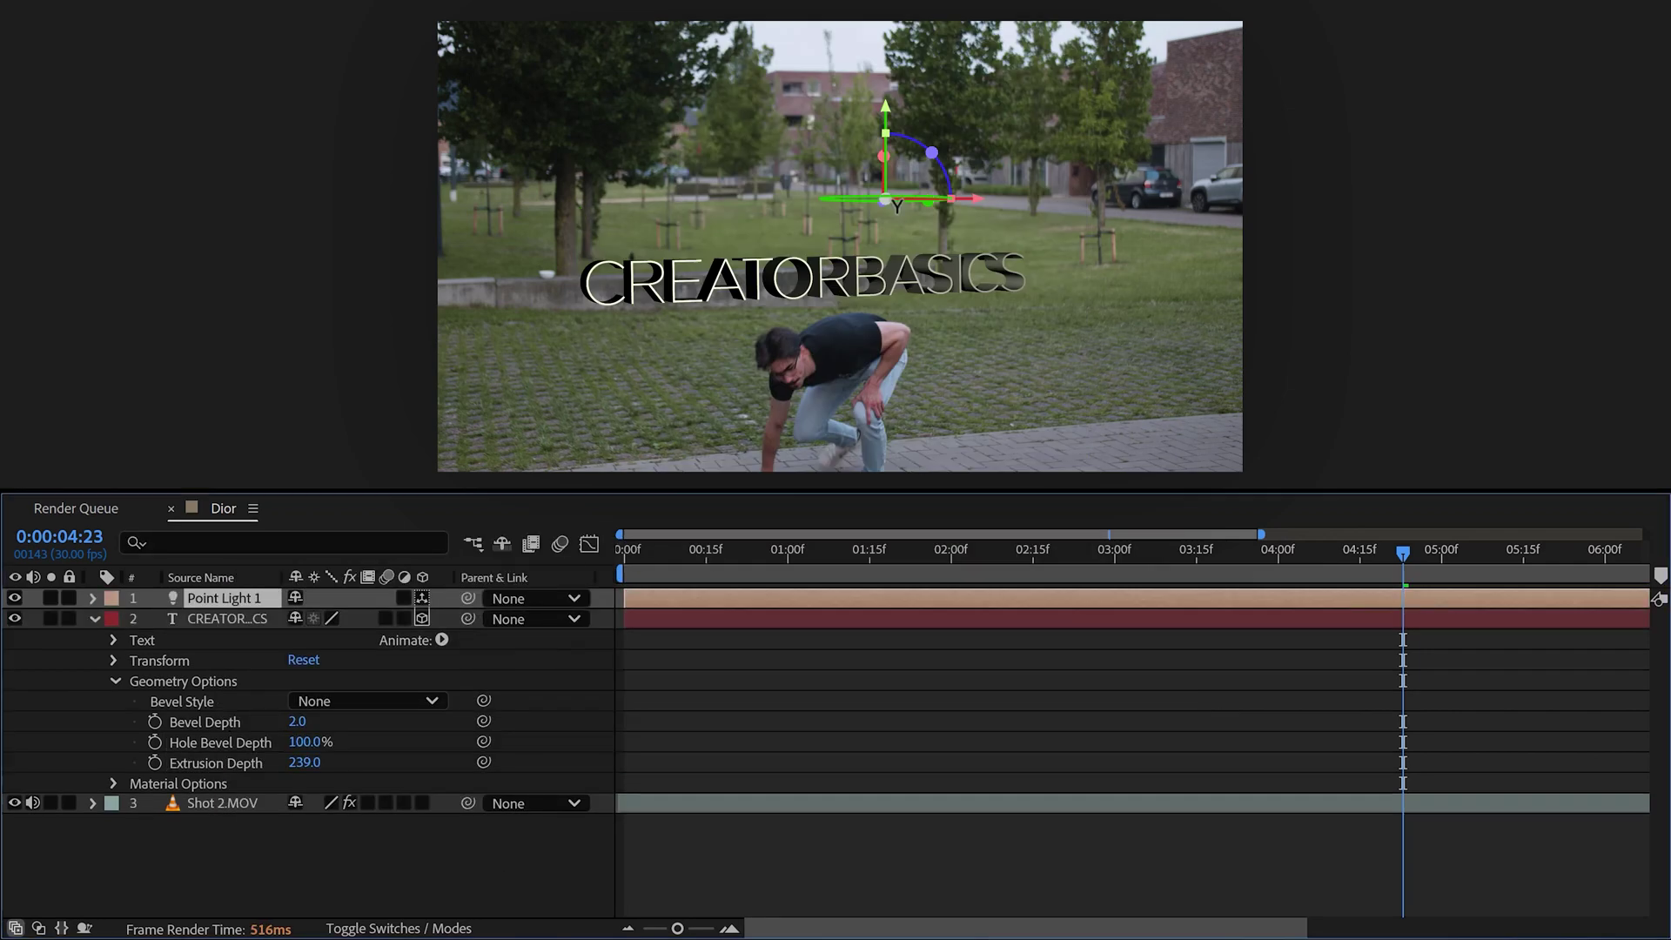
left_click_drag(888, 199, 1234, 255)
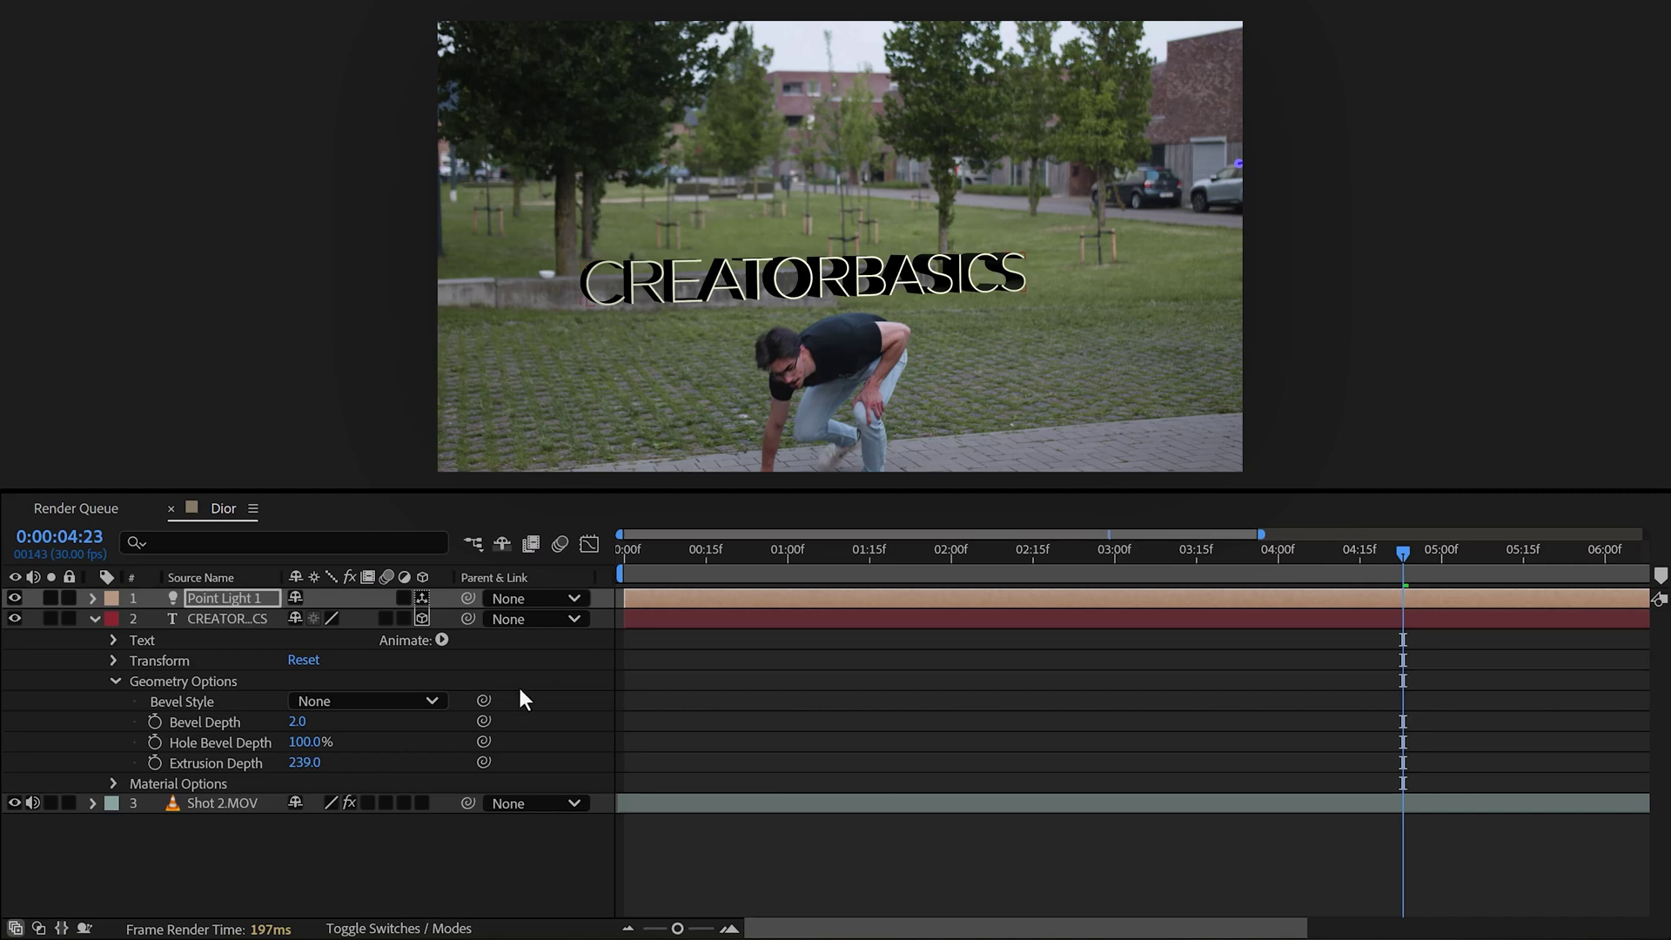
Add a second light to the composition as an Ambient light
right_click(188, 842)
mouse_move(241, 557)
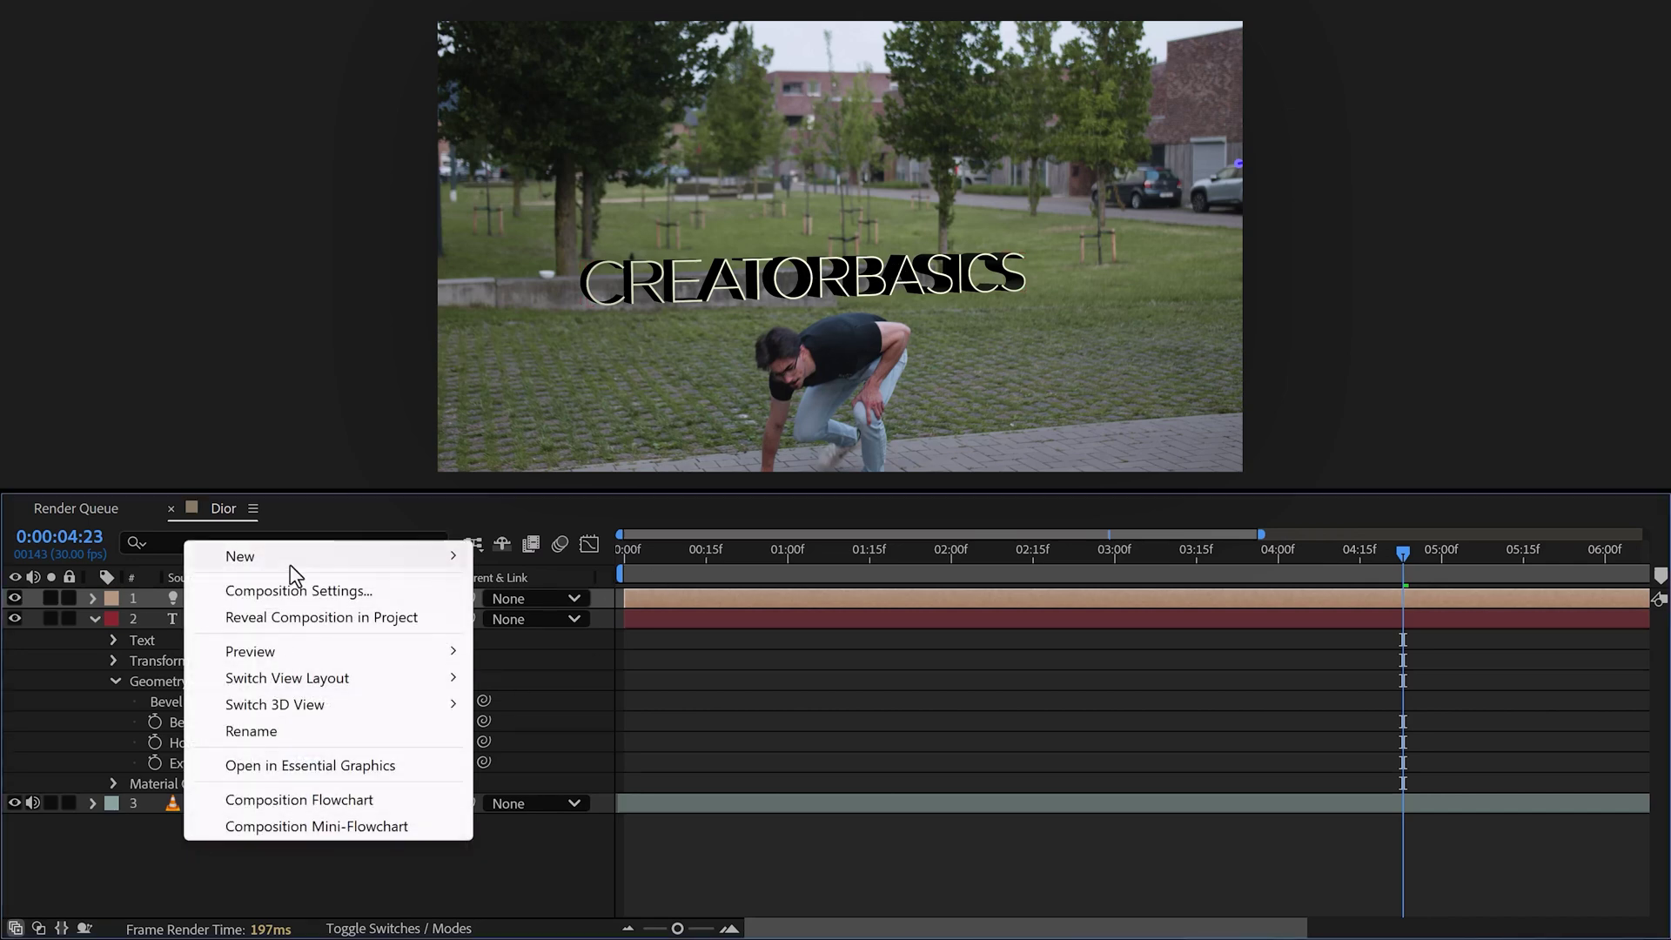
left_click(540, 642)
left_click(1072, 168)
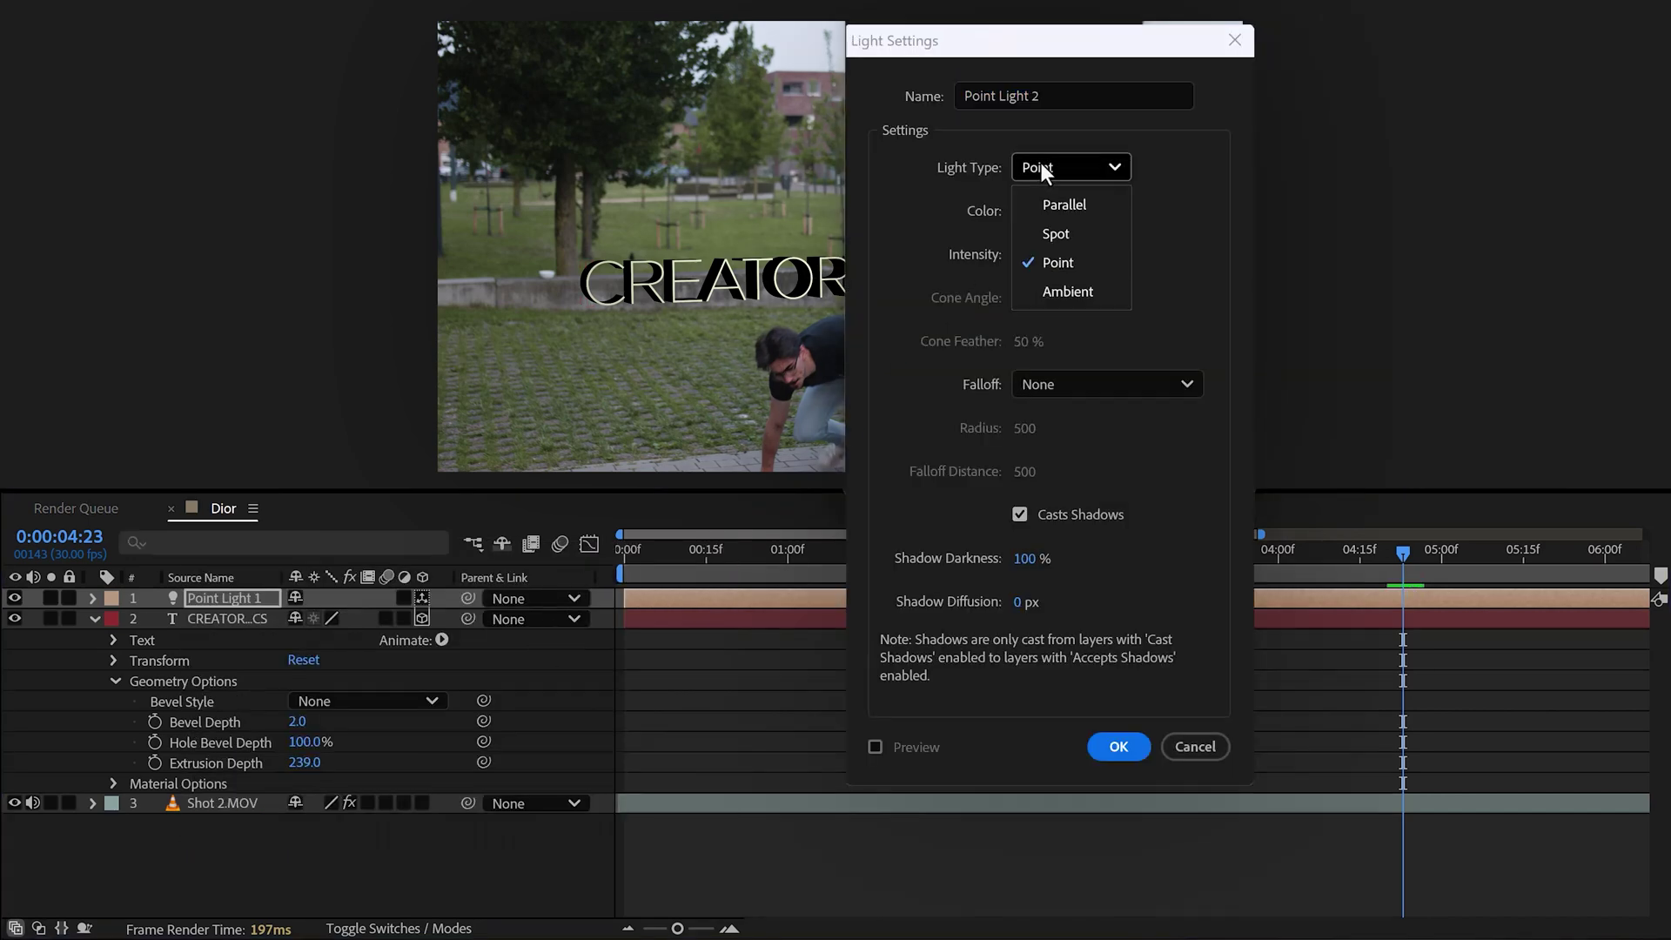
left_click(1057, 274)
left_click(1119, 746)
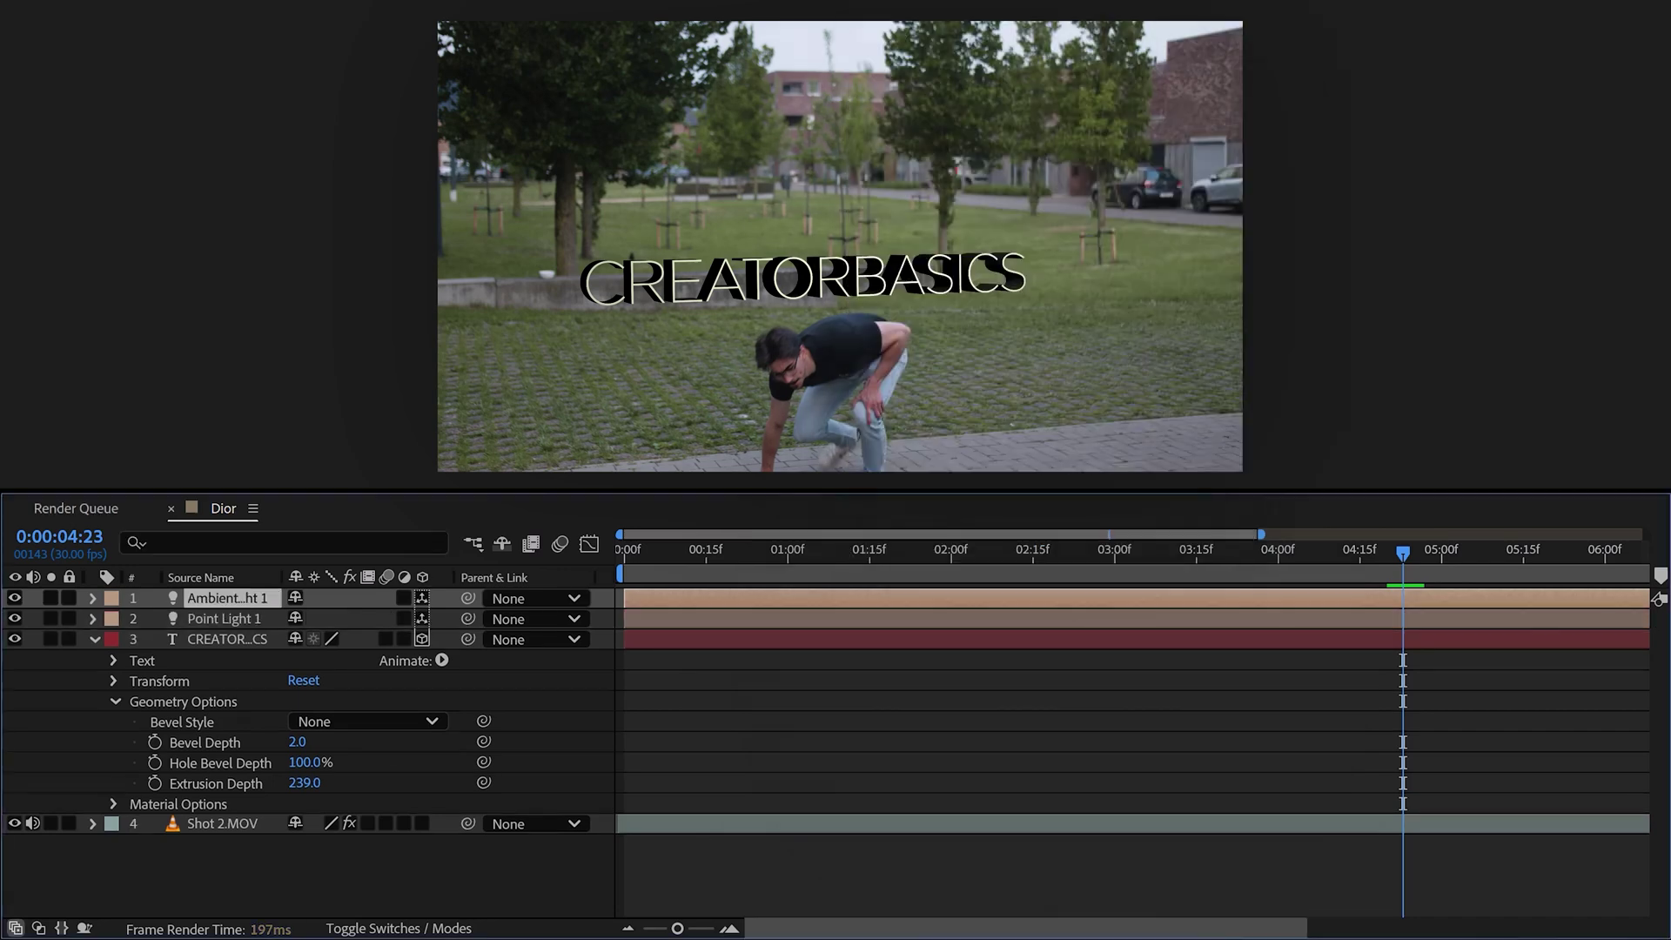
Lower the ambient light's intensity to about 38% and cut the title's extrusion depth to 81
left_click(95, 598)
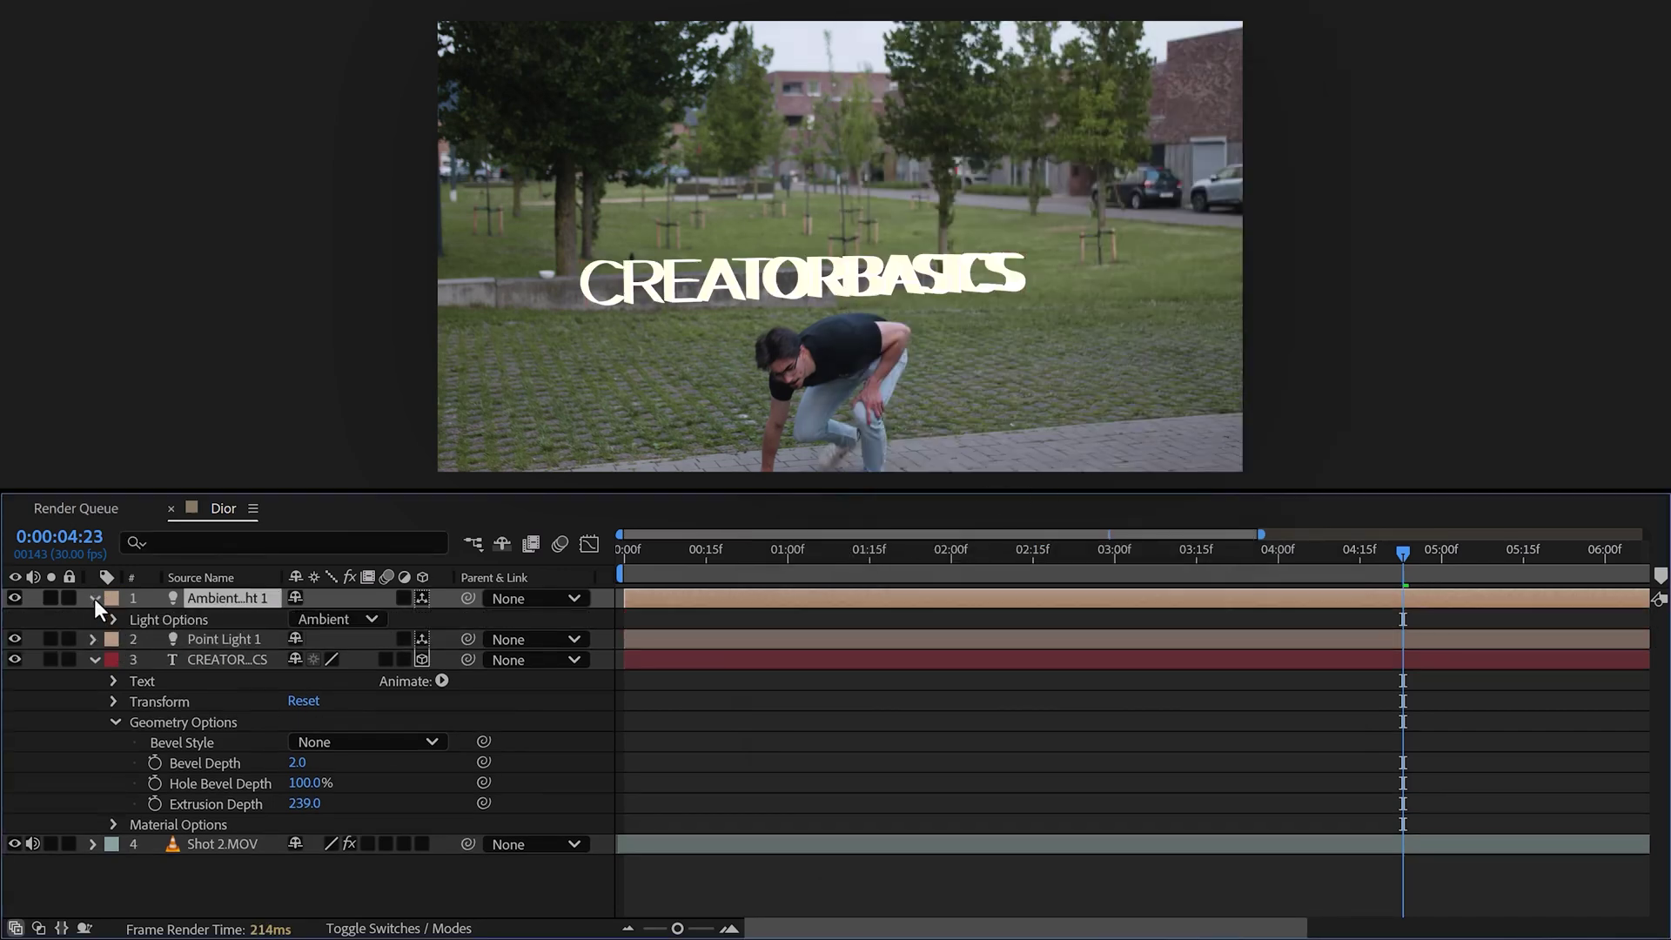
left_click_drag(302, 639, 214, 640)
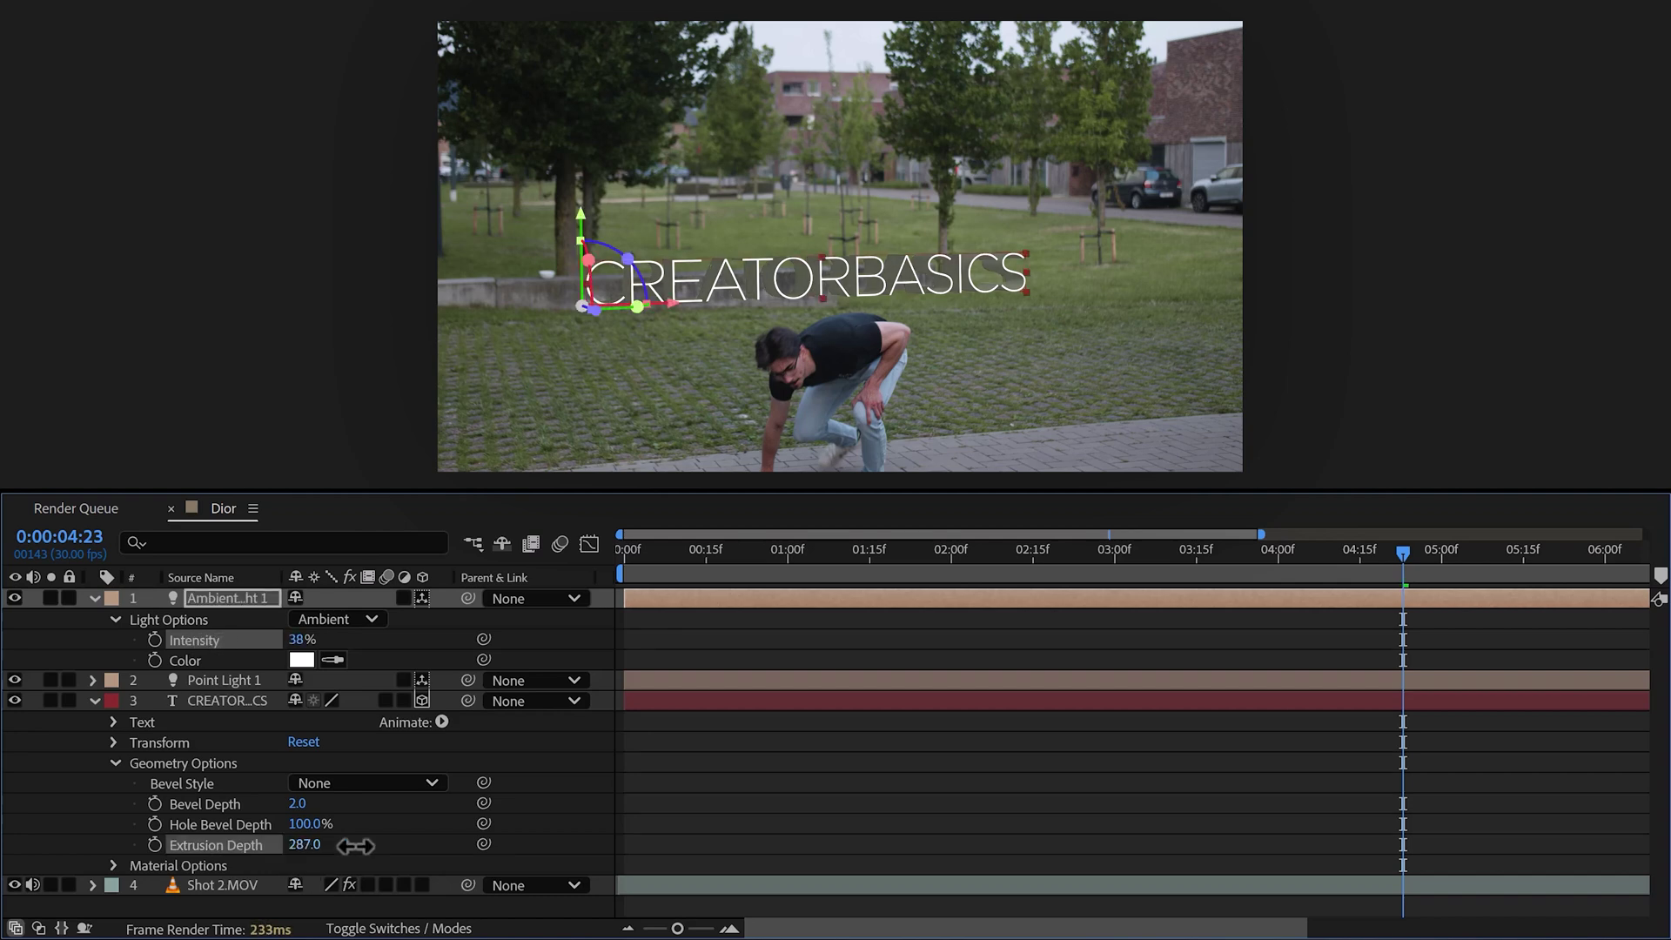
left_click_drag(303, 845, 107, 865)
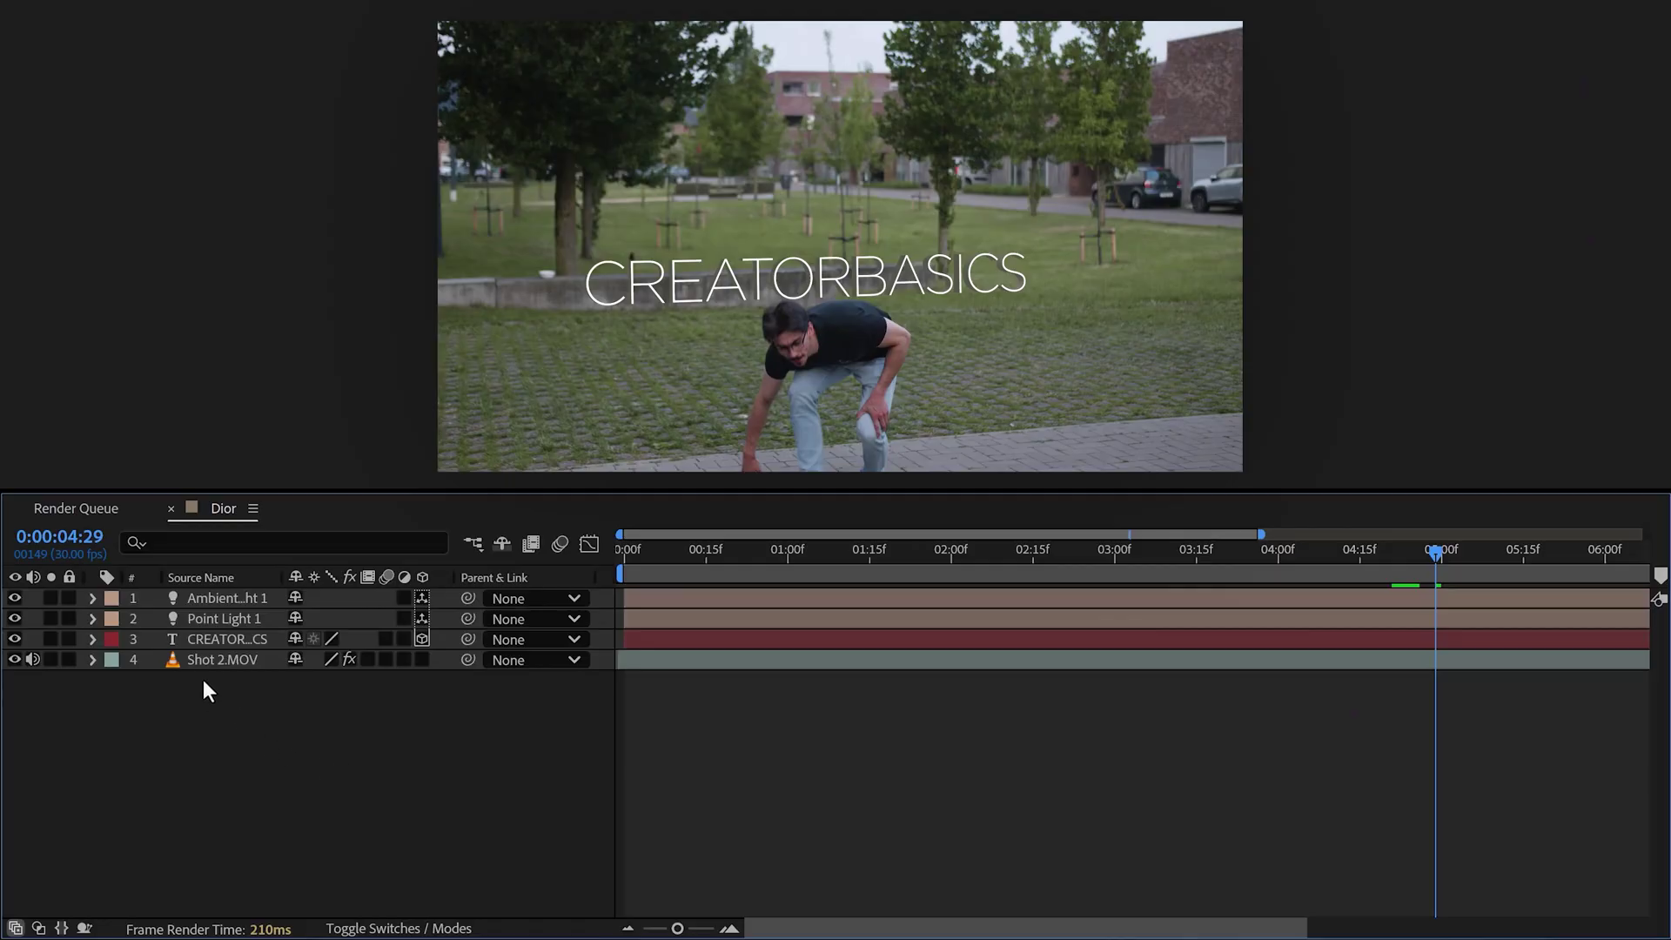
Duplicate Shot 2.MOV, move the copy to the top, and trim it to start near 4:29
left_click(209, 663)
key("ctrl+d")
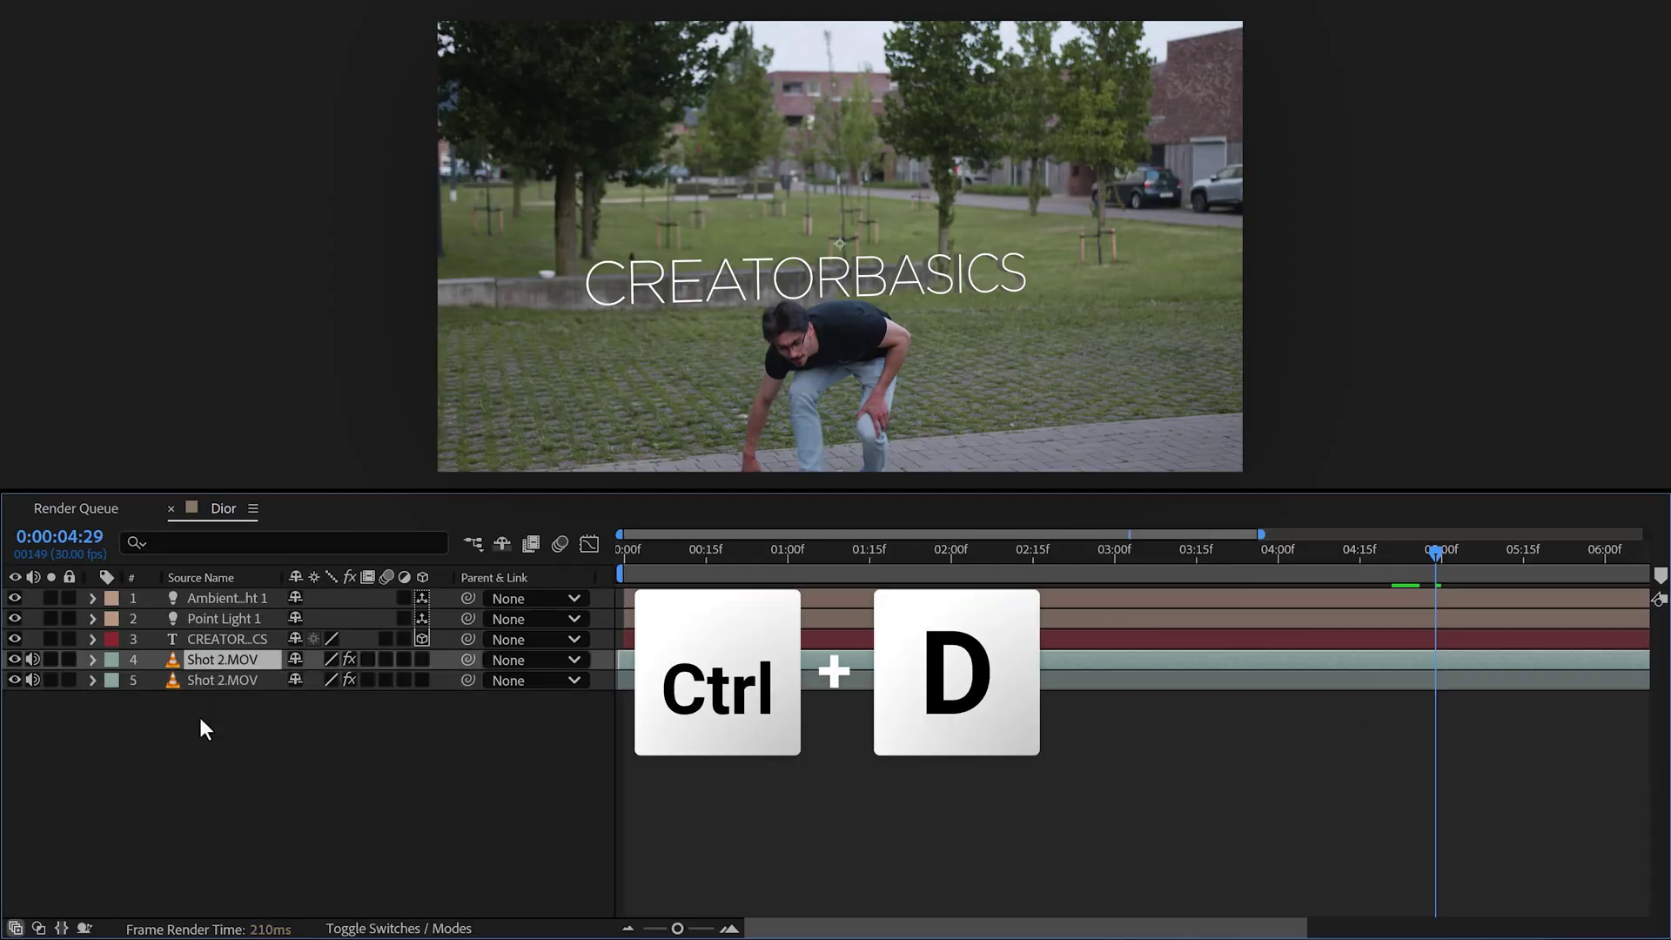
left_click_drag(223, 661, 230, 595)
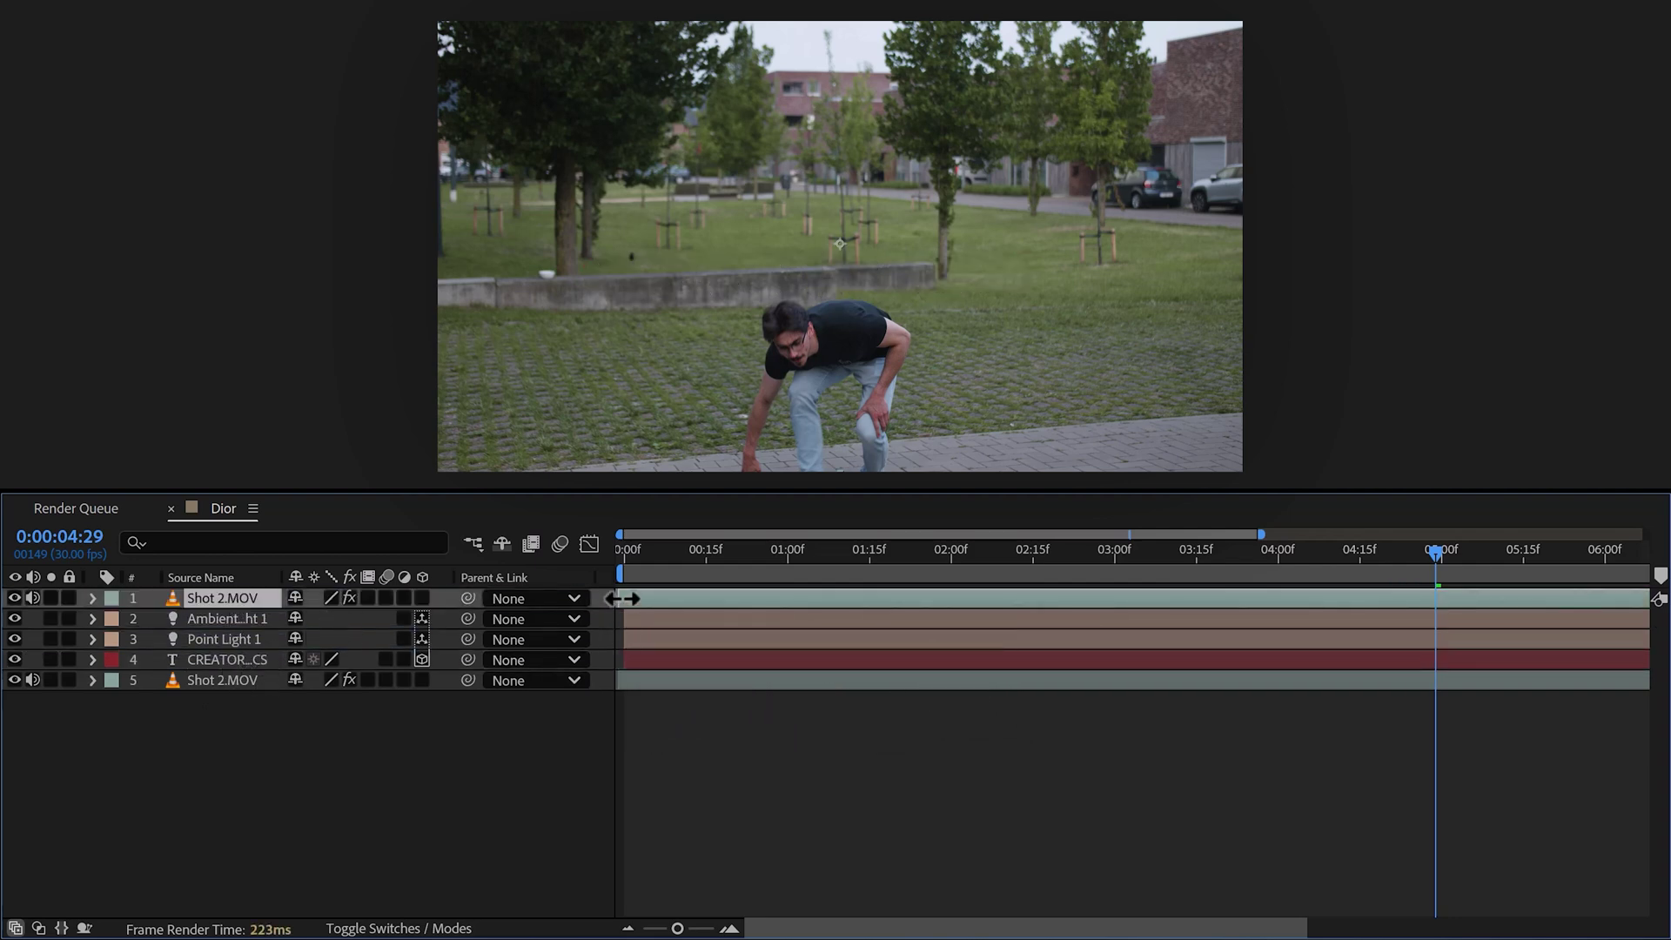
left_click_drag(624, 598, 1421, 606)
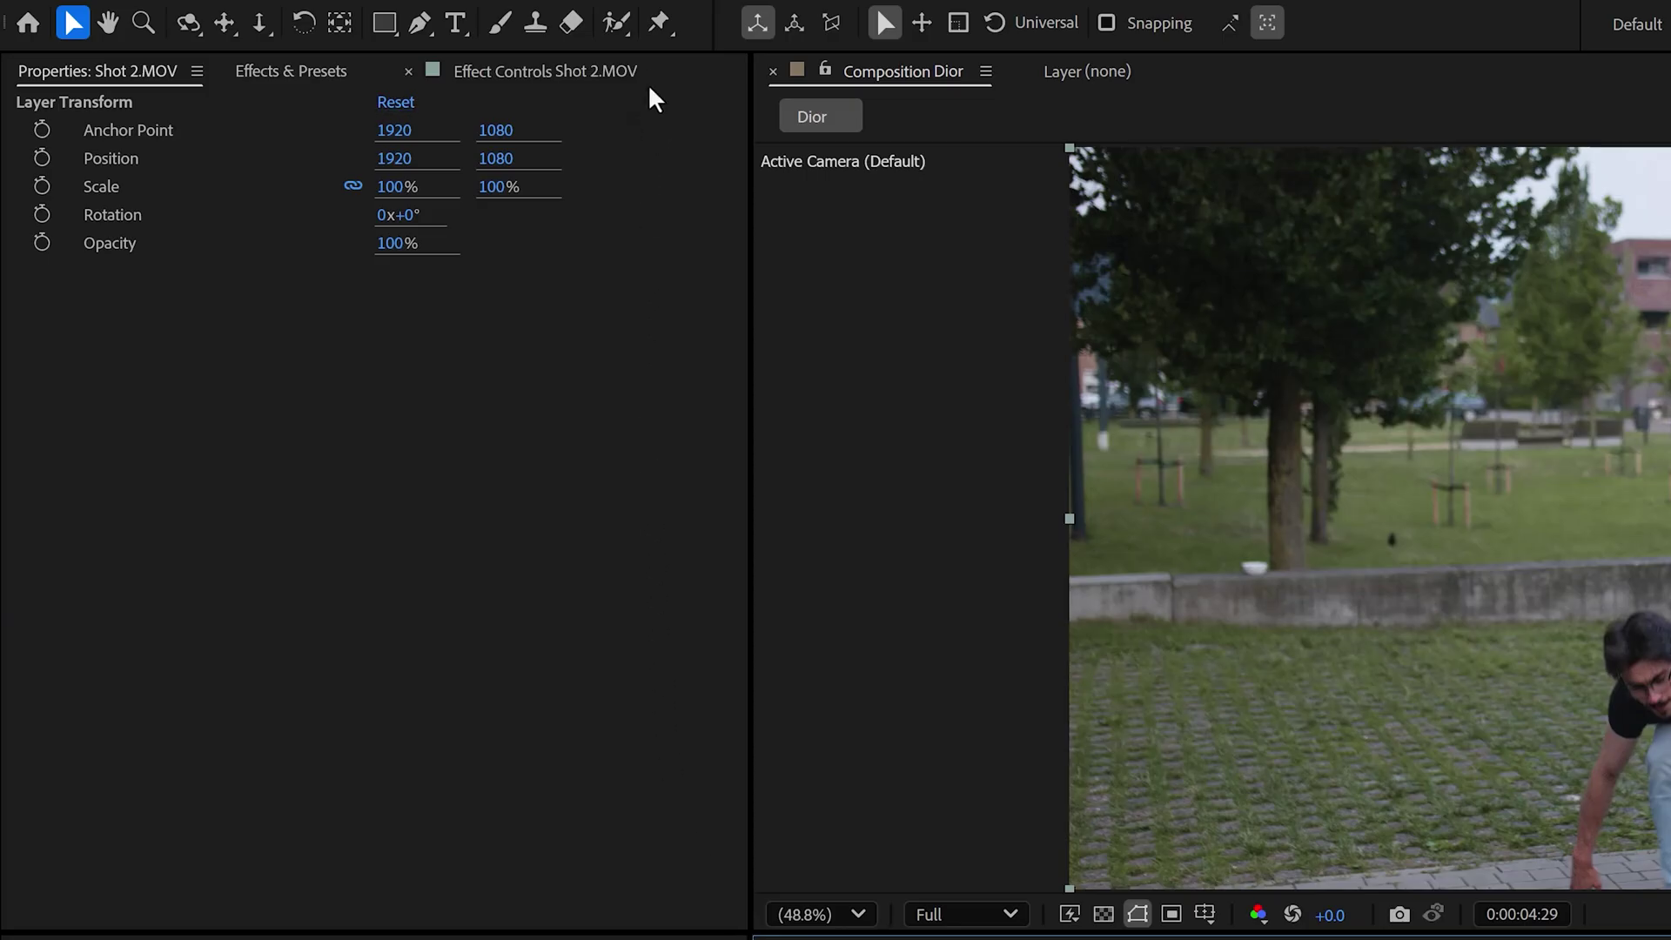
Roto Brush the man in the top Shot 2.MOV copy, excluding the gap between his legs
left_click(616, 22)
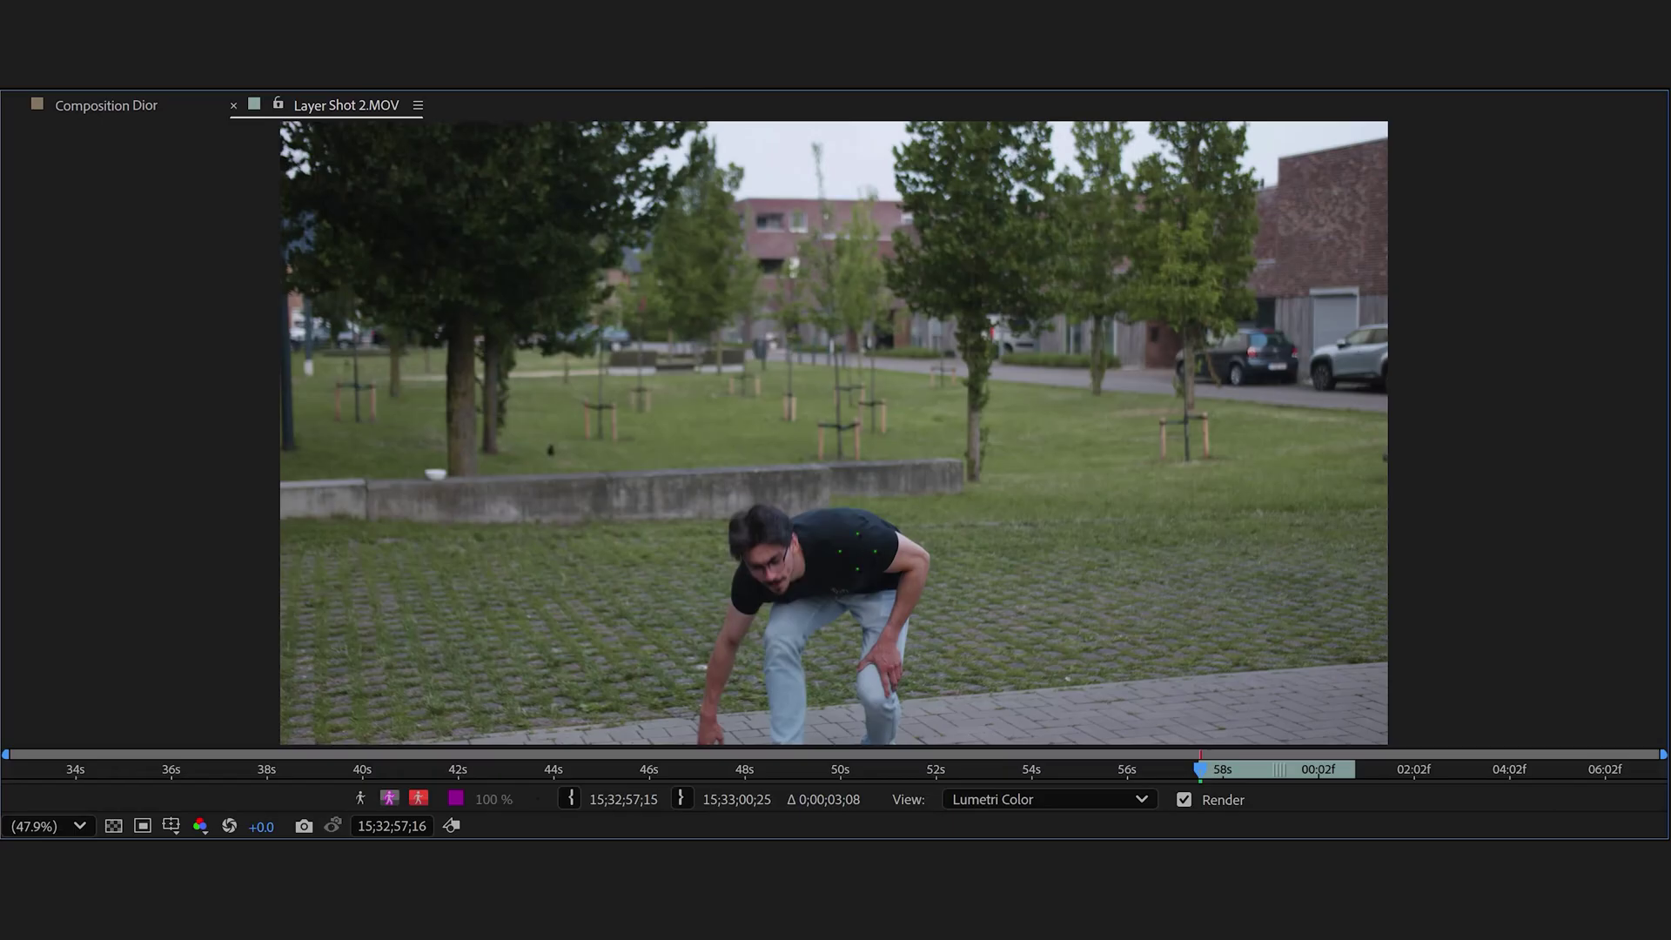
left_click_drag(827, 566, 758, 529)
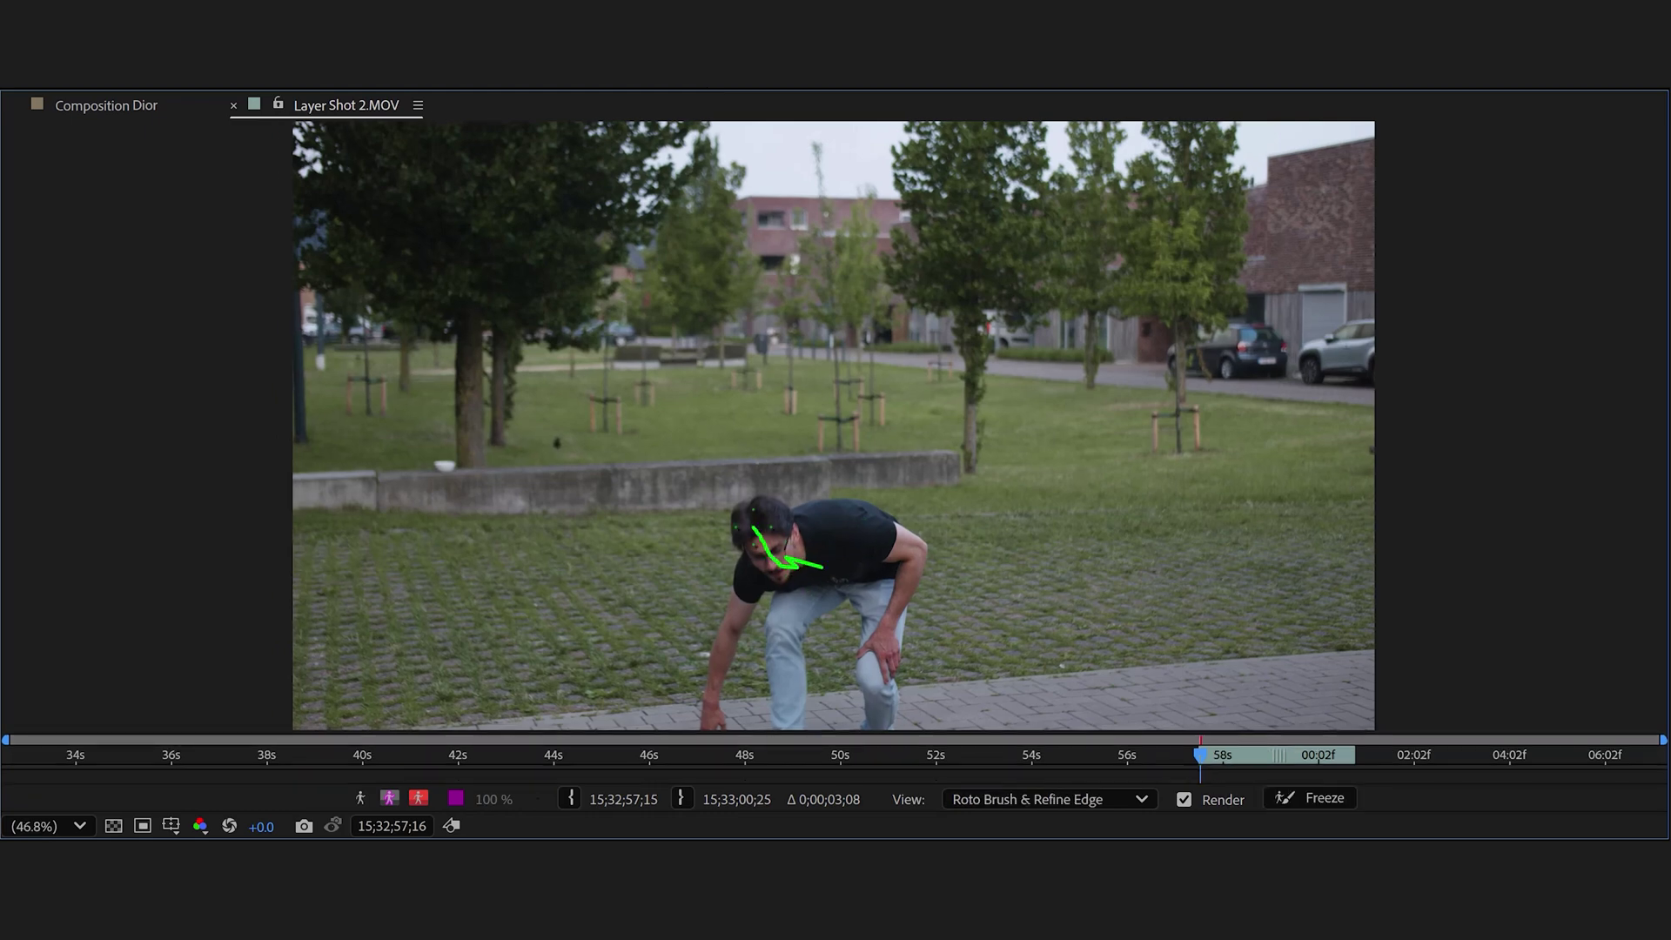
mouse_move(745, 589)
left_mouse_down()
mouse_move(716, 705)
mouse_move(740, 727)
left_mouse_up()
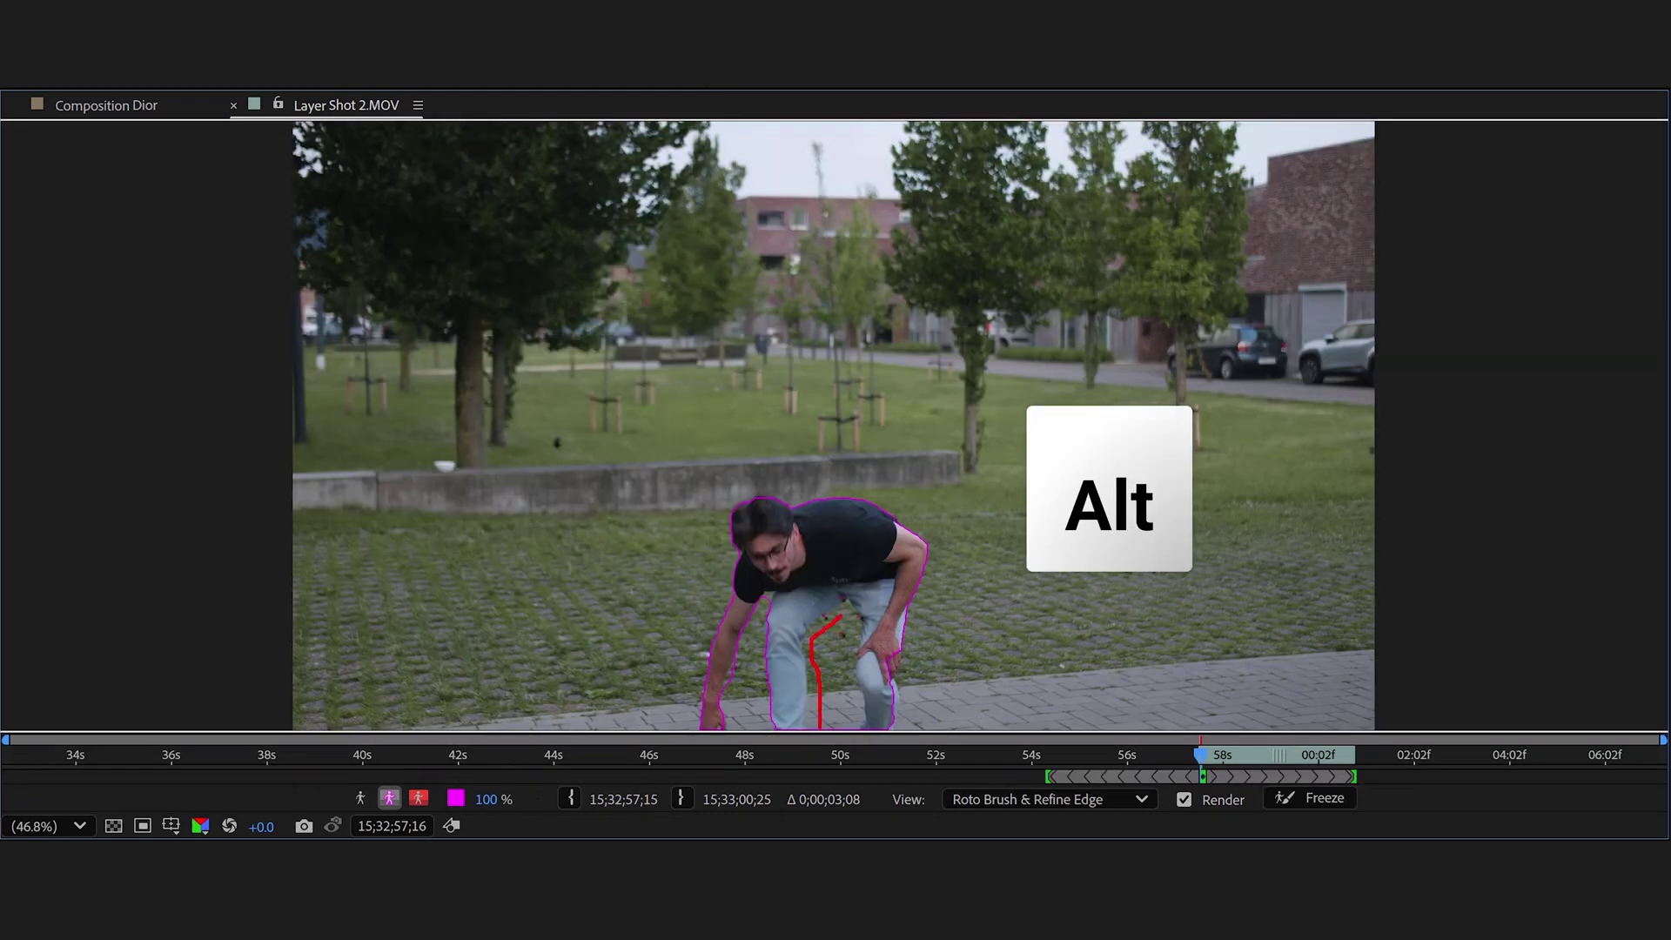
mouse_move(846, 614)
left_mouse_down("alt")
mouse_move(823, 676)
mouse_move(867, 725)
left_mouse_up("alt")
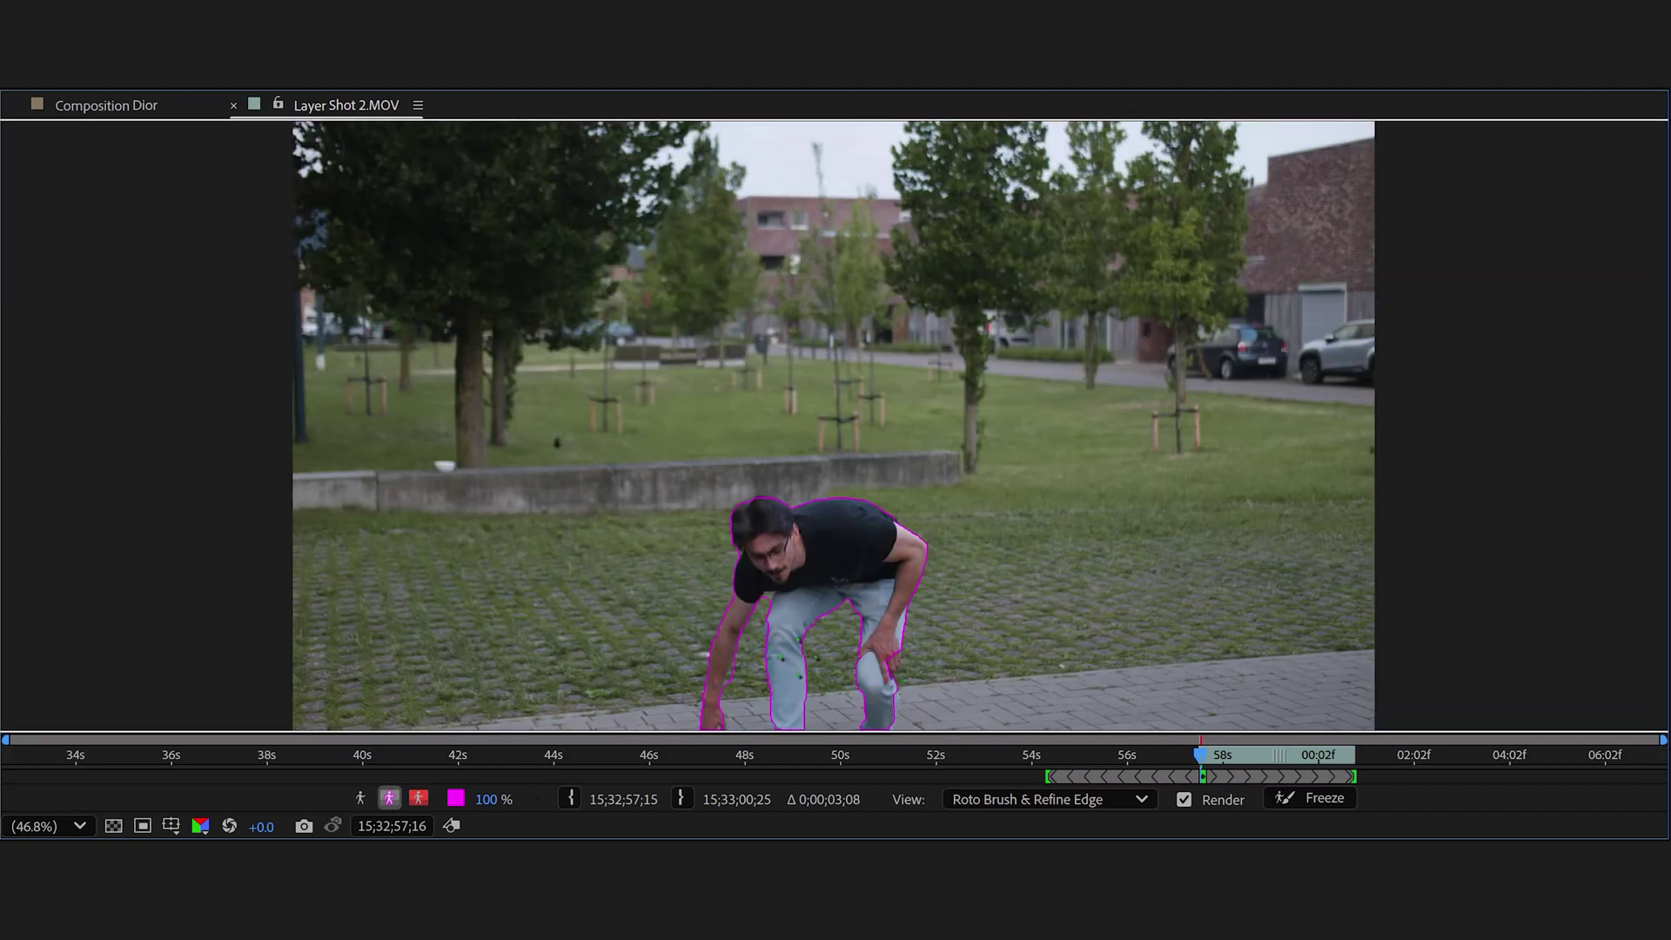
key("space")
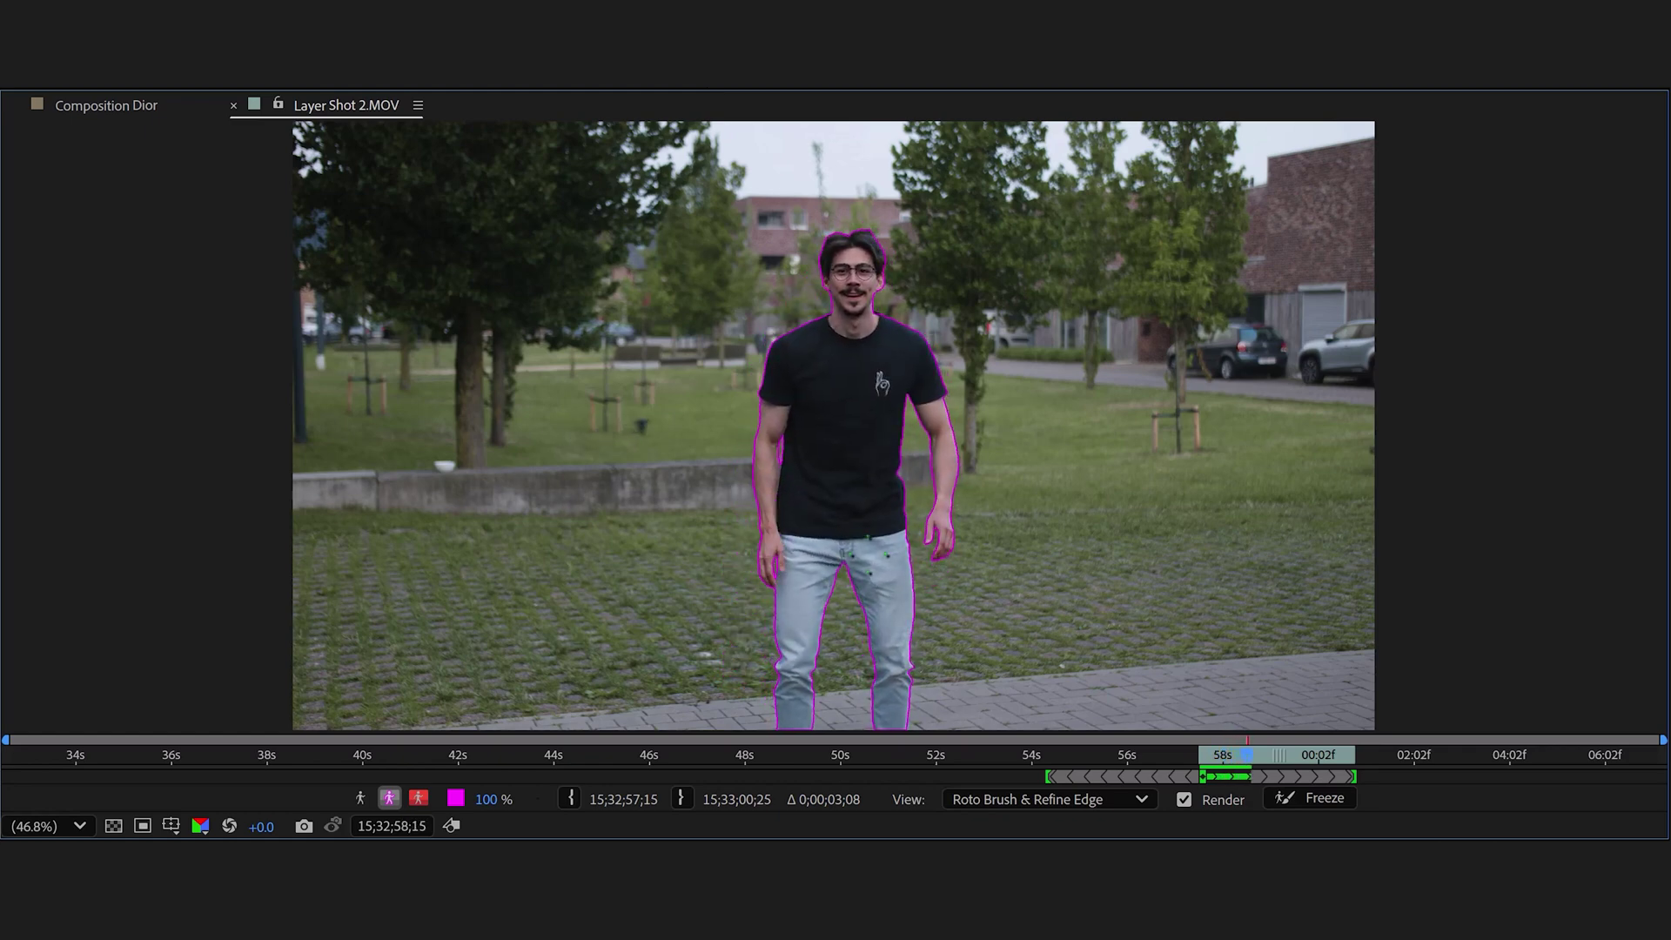
Step back a couple of frames to check the roto matte
left_click(1241, 757)
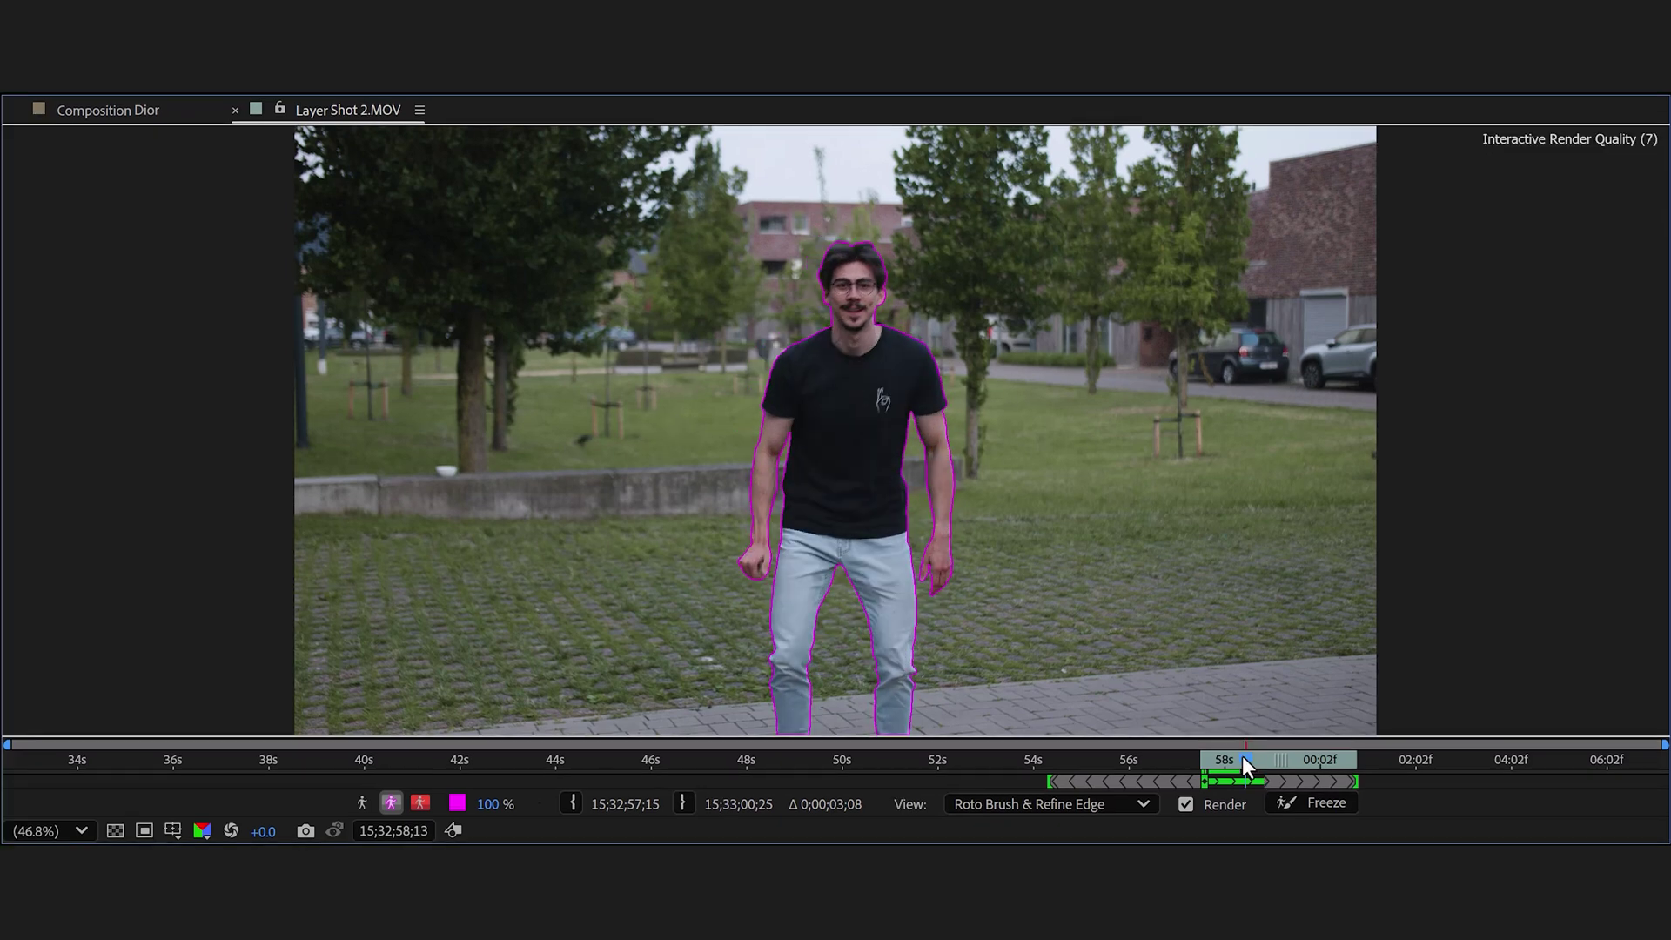